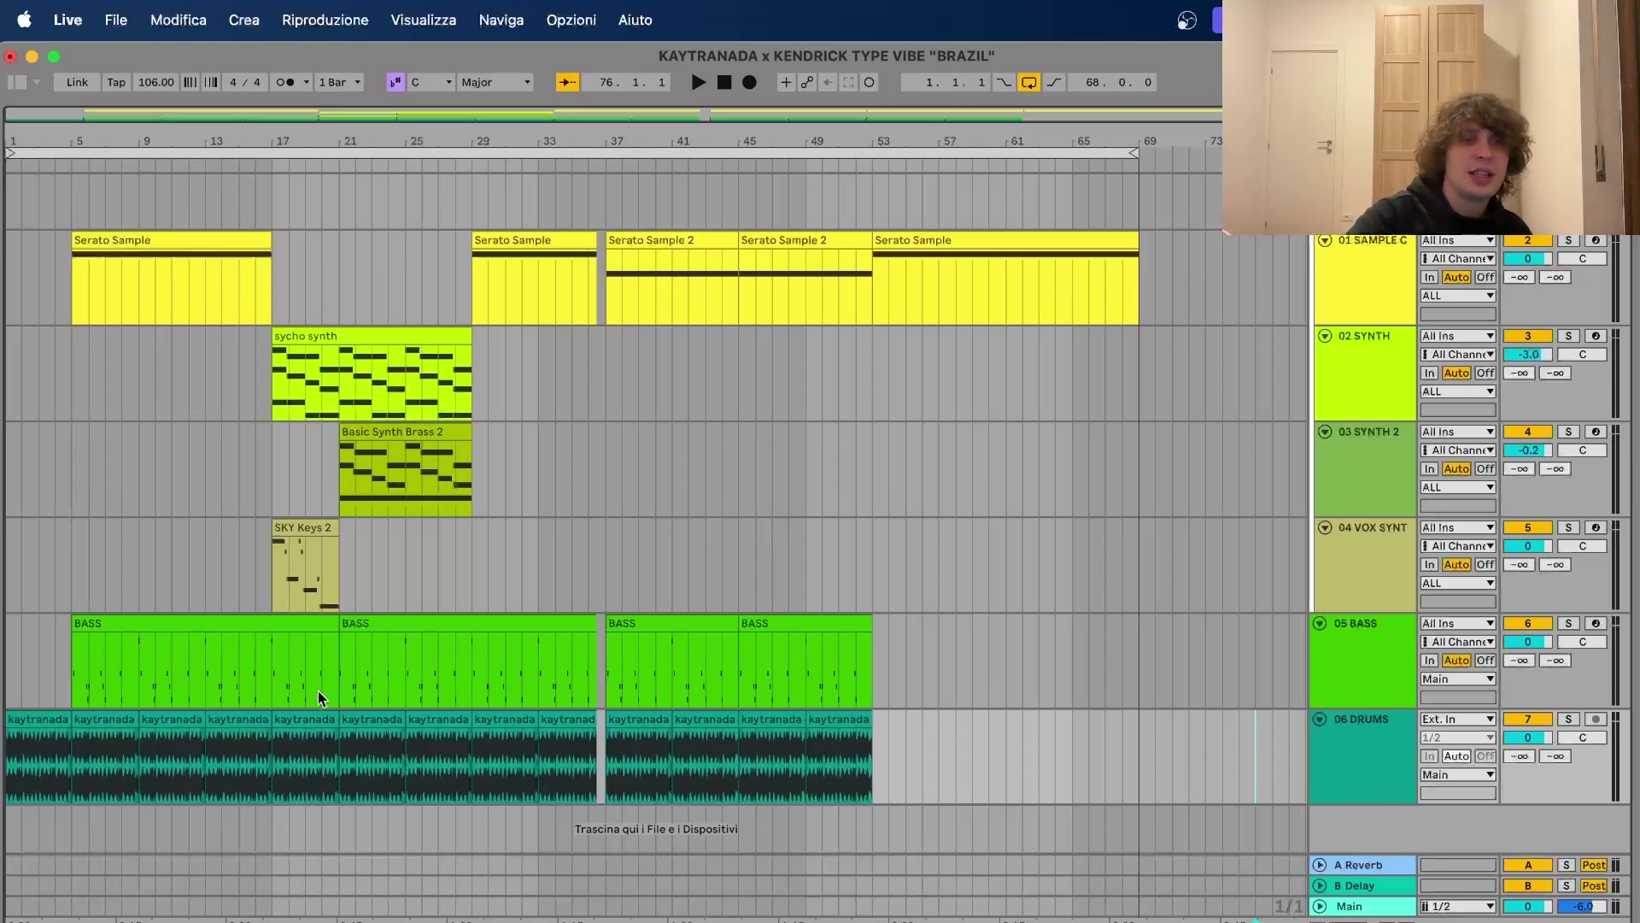
- Open the first drum loop clip on the 06 DRUMS track and play it back from bar 1
double_click(43, 709)
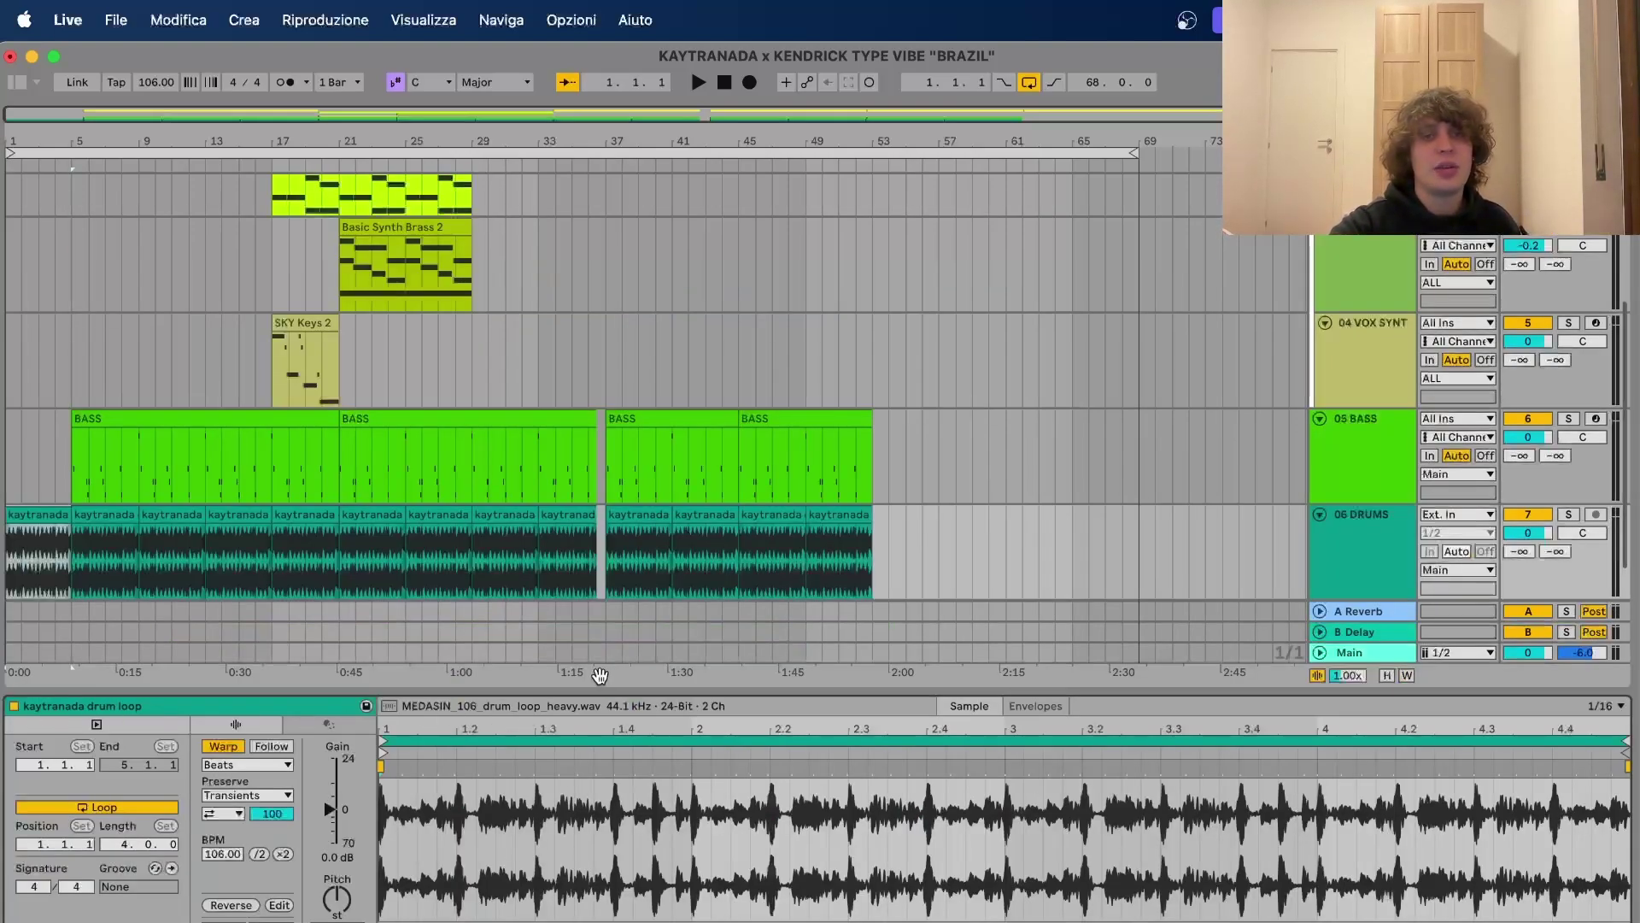
scroll(388, 615, down, 2)
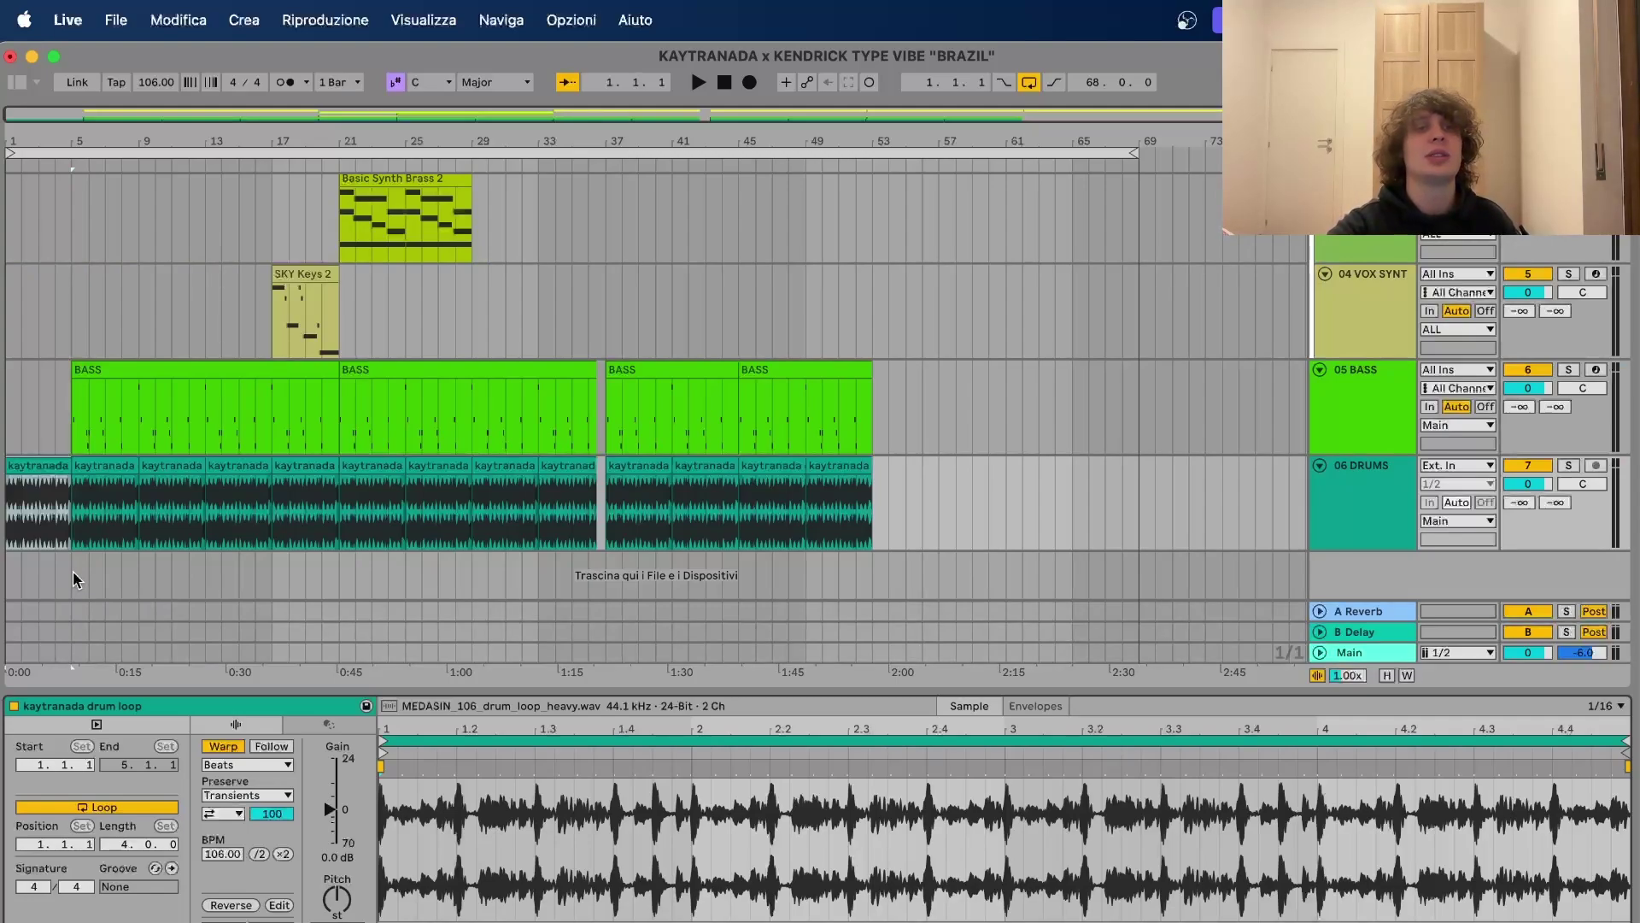
key(space)
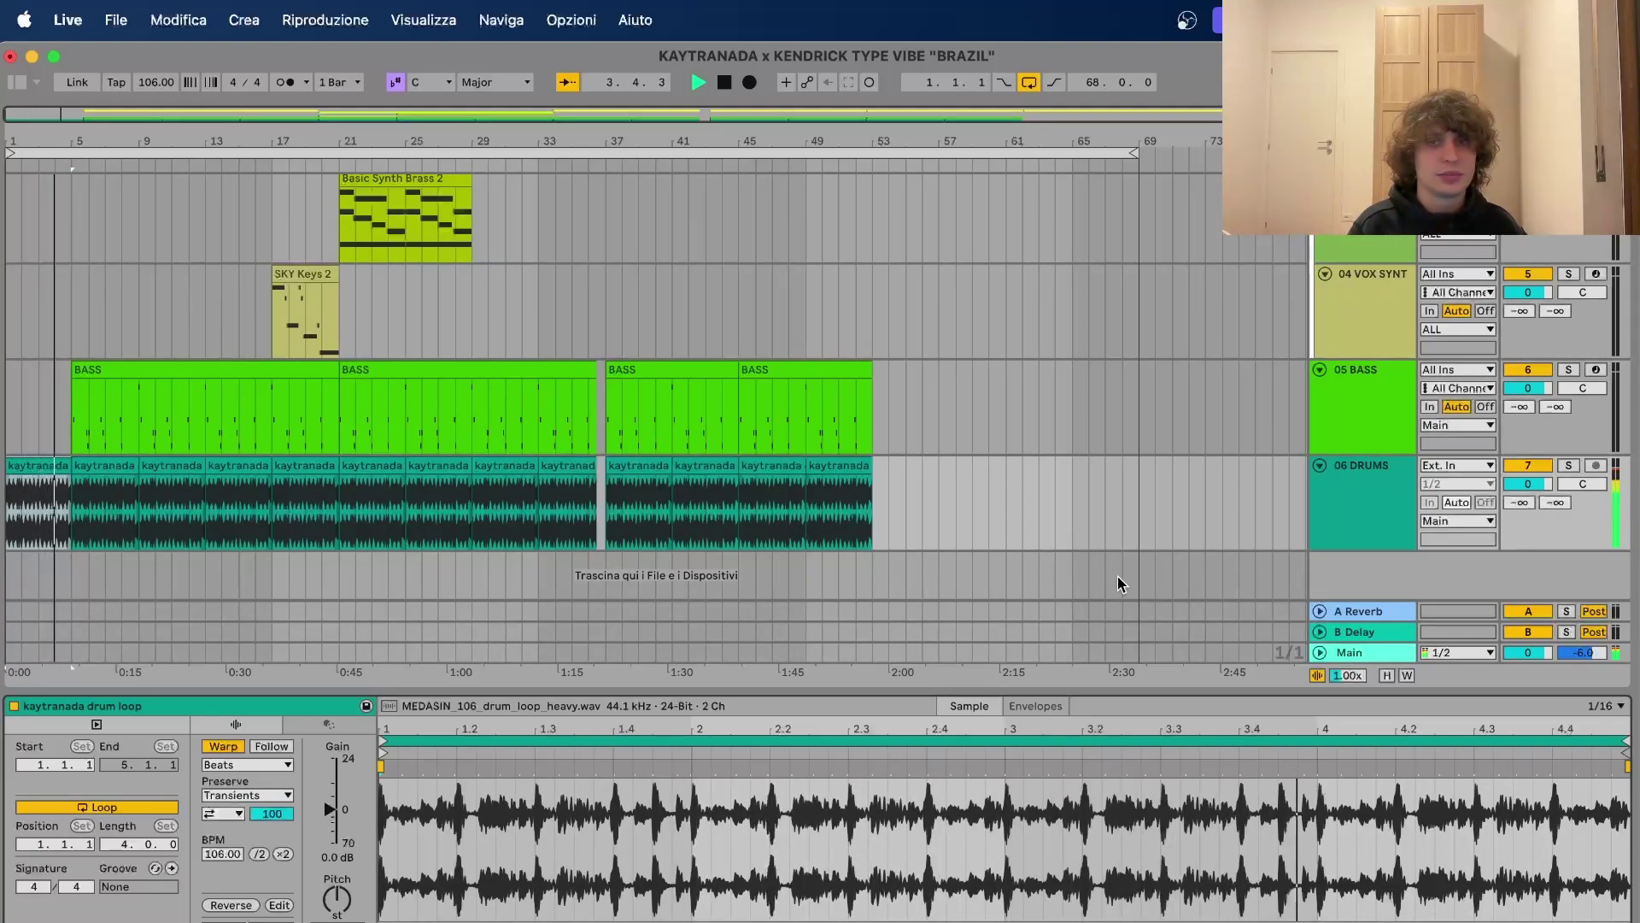
key(space)
- Open the Serato Sample plug-in for the first clip on the 01 SAMPLE CHOPS track and solo that track
key(shift+Tab)
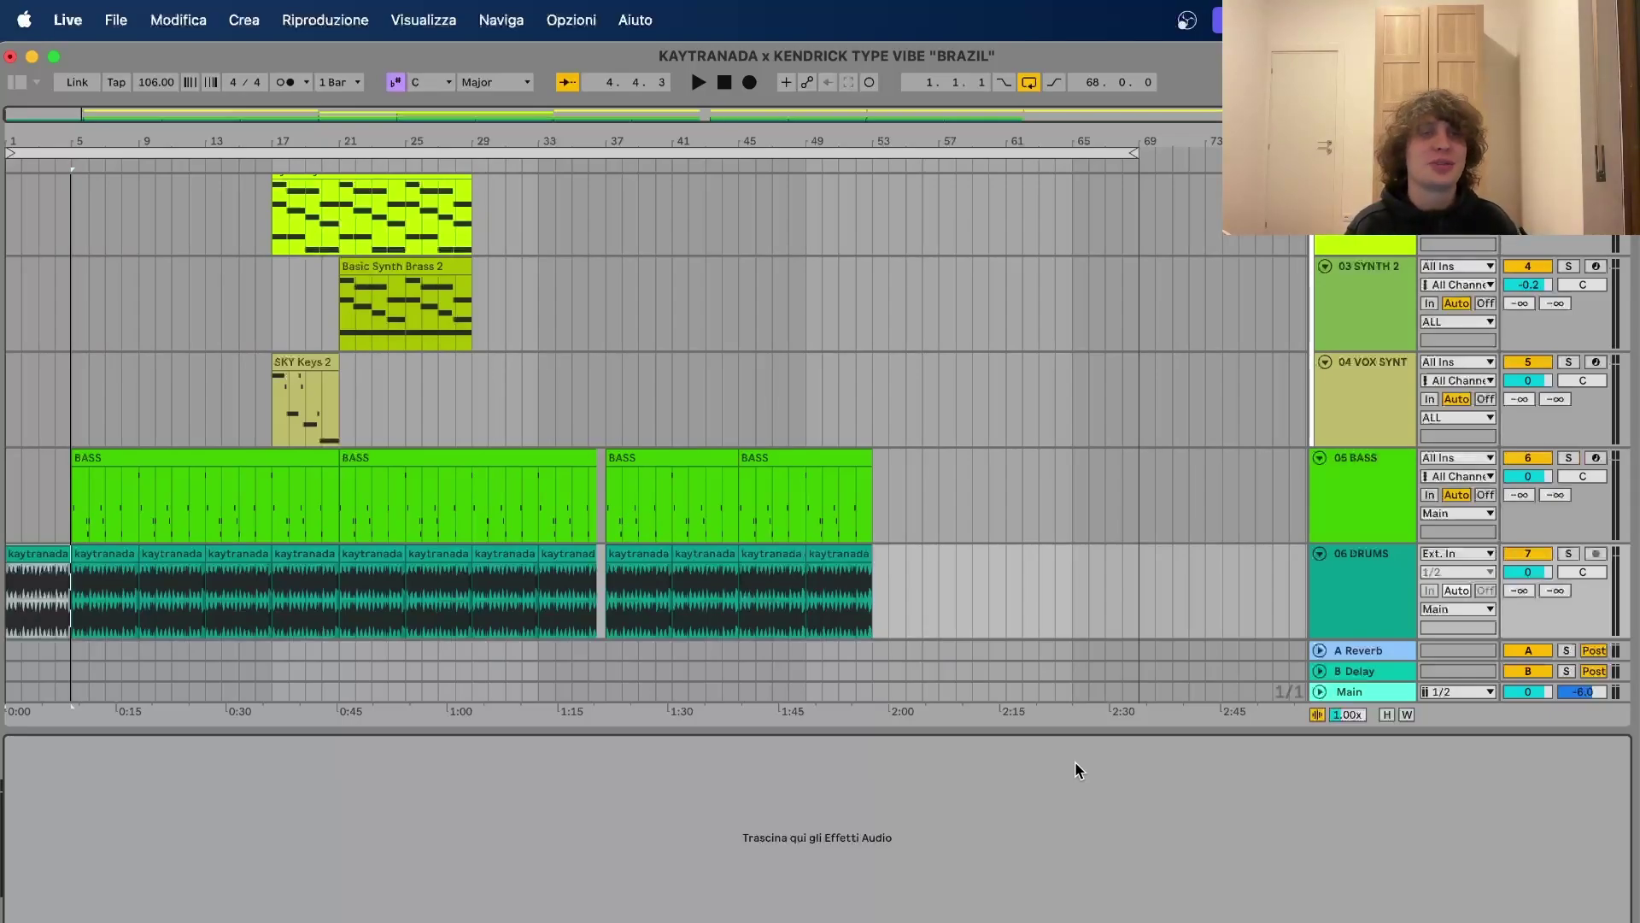
scroll(778, 443, up, 3)
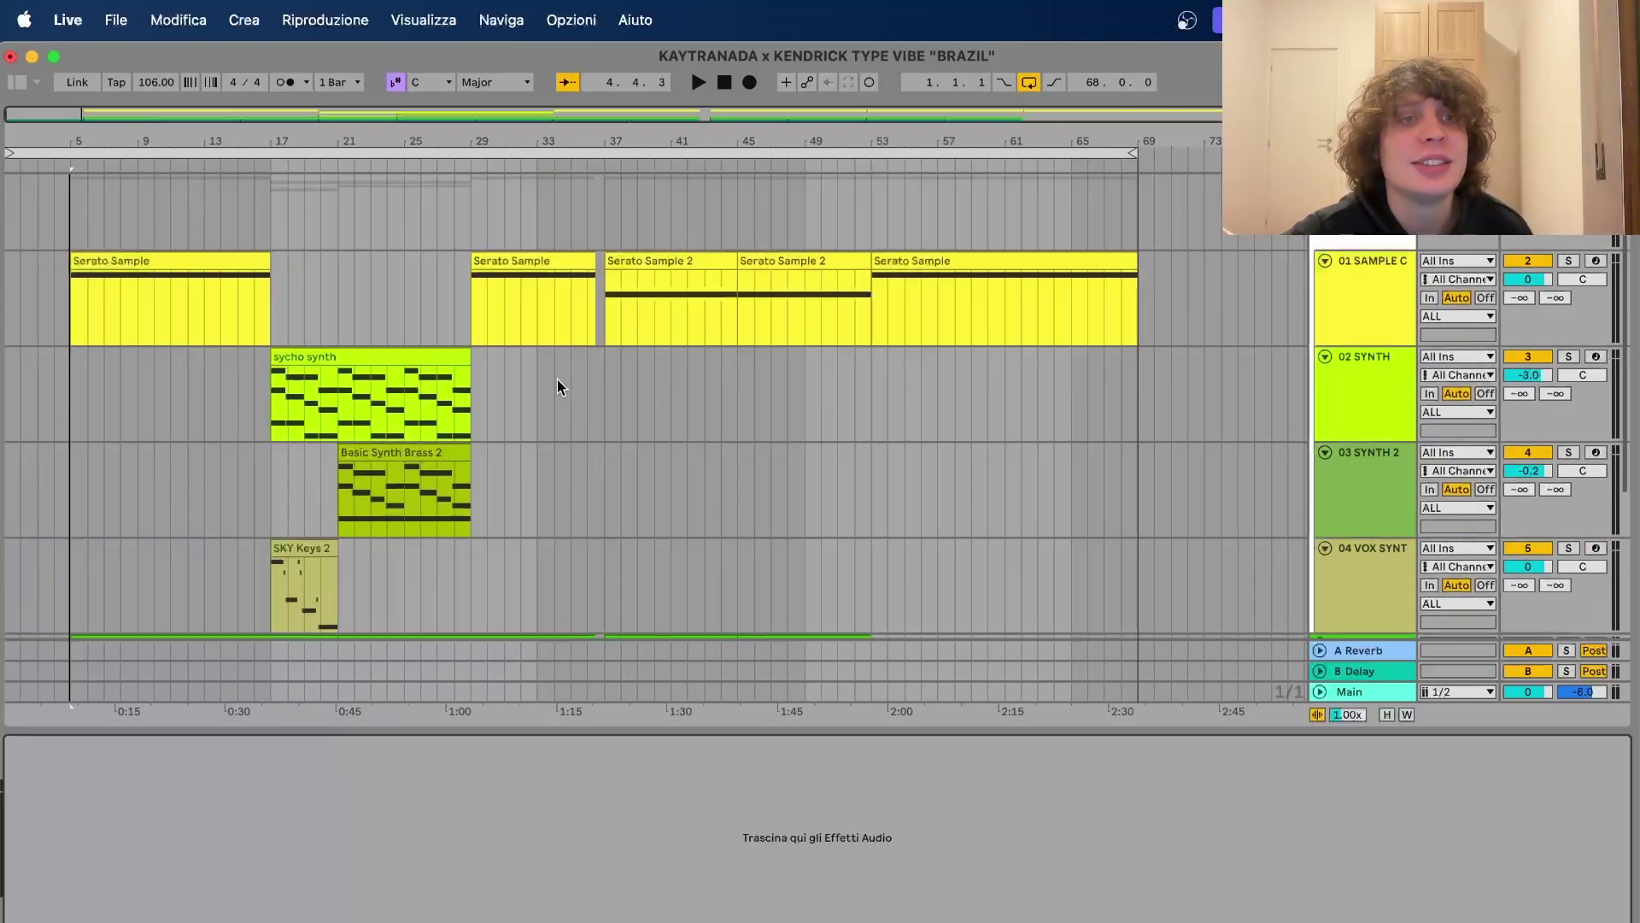
drag(66, 306, 259, 304)
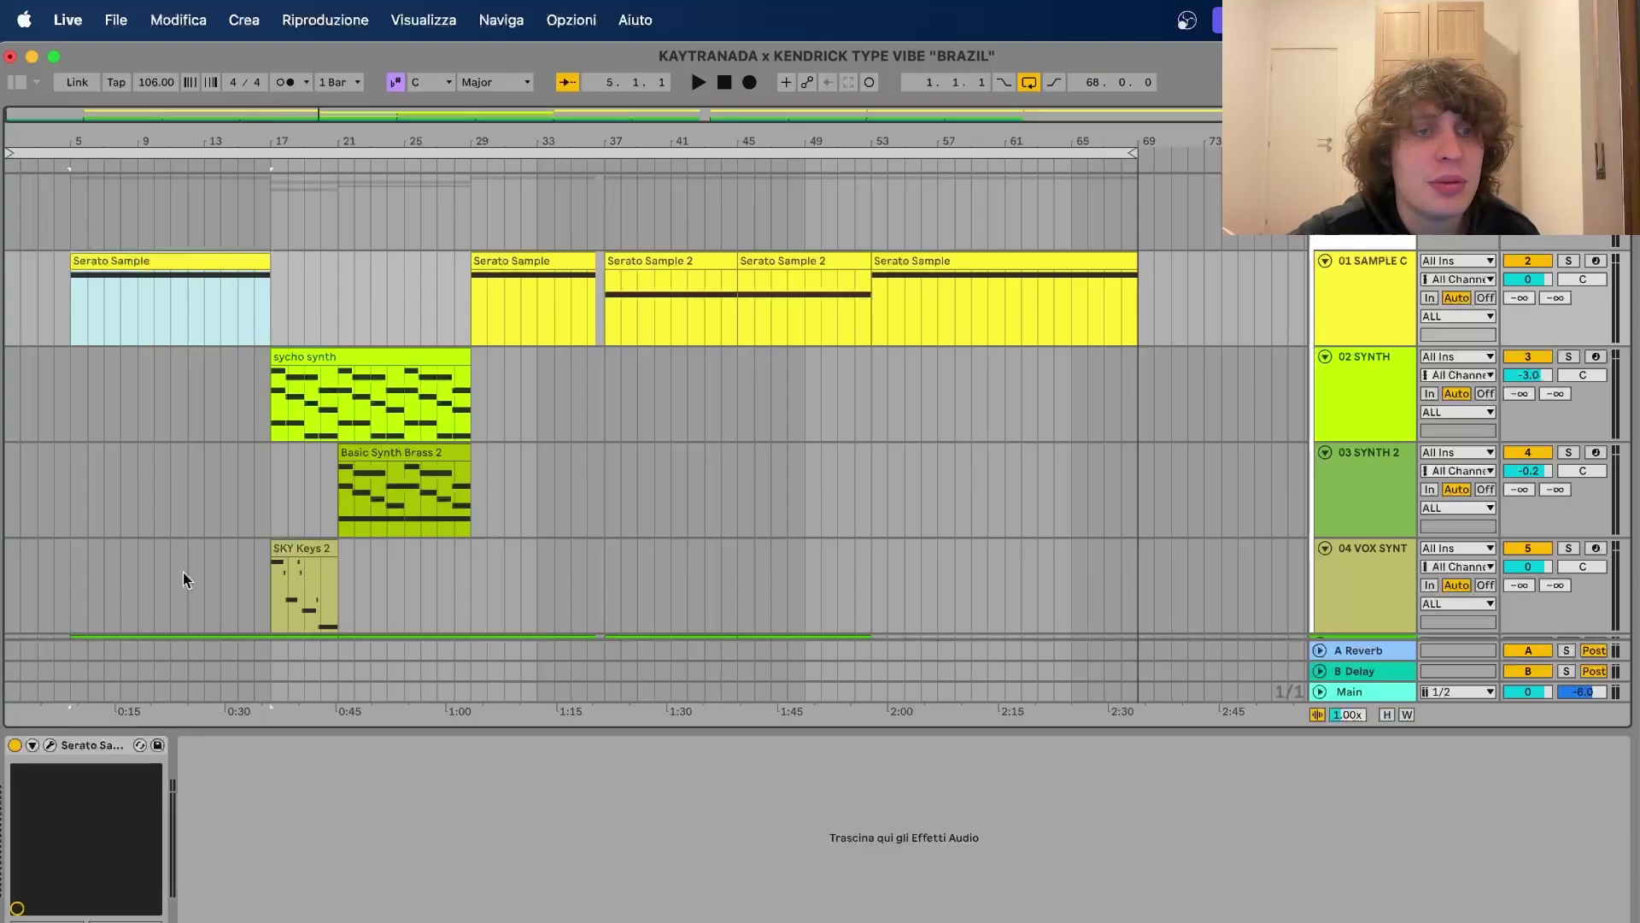
click(51, 746)
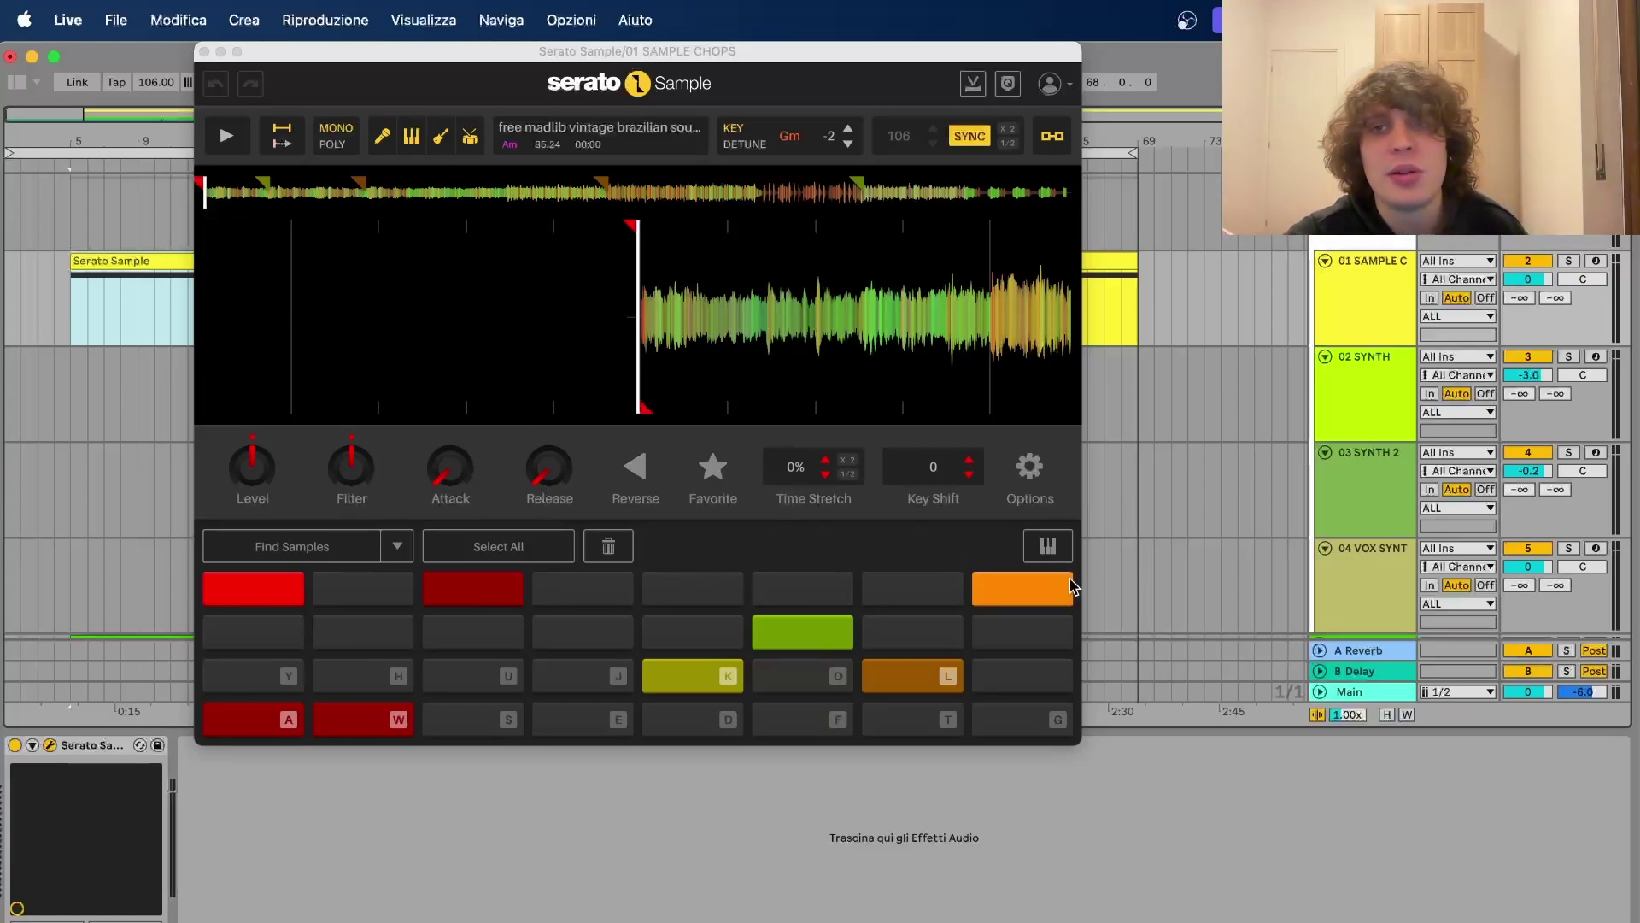
click(1568, 262)
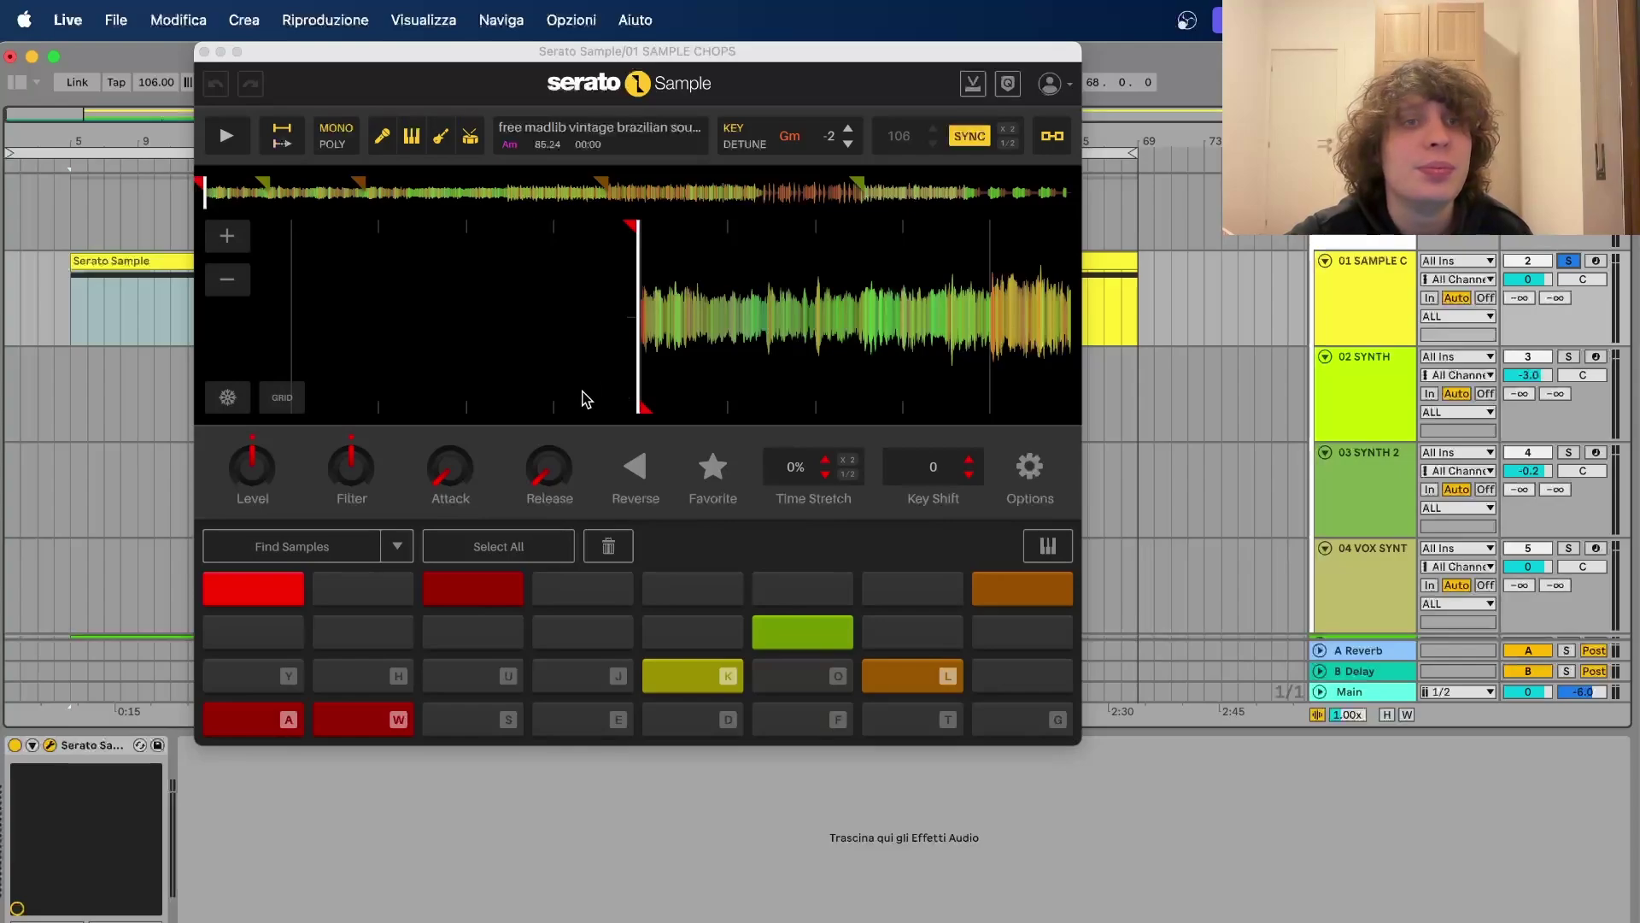
- Listen to the loaded Brazilian sample in Serato Sample with its waveform zoomed out, and close the plug-in
click(213, 282)
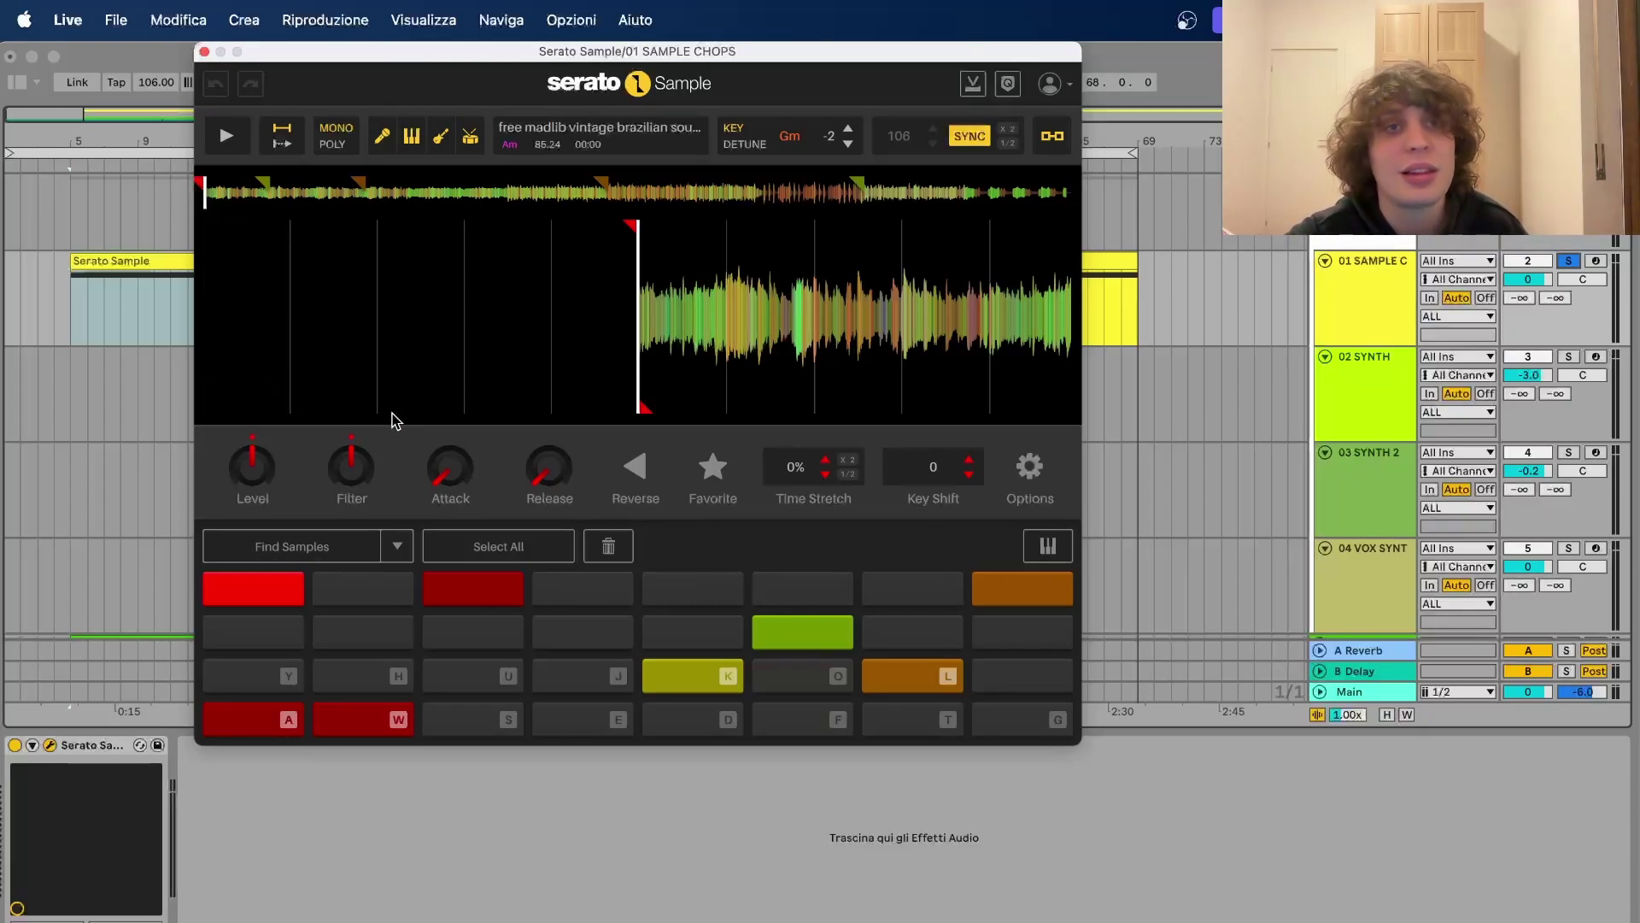
mouse_move(371, 408)
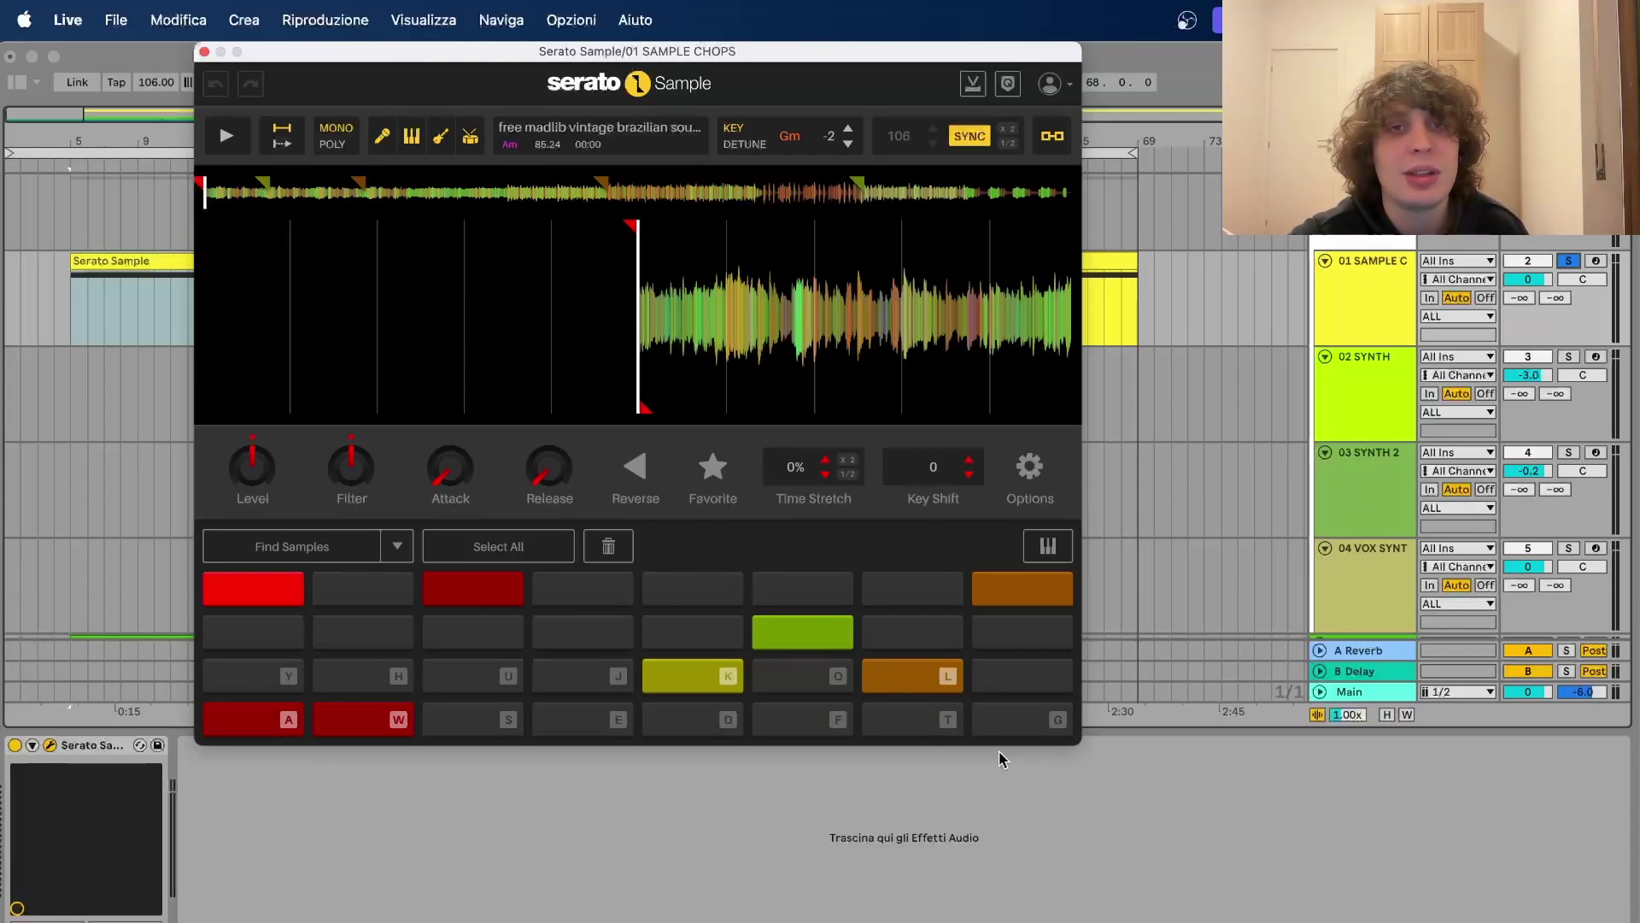
key(space)
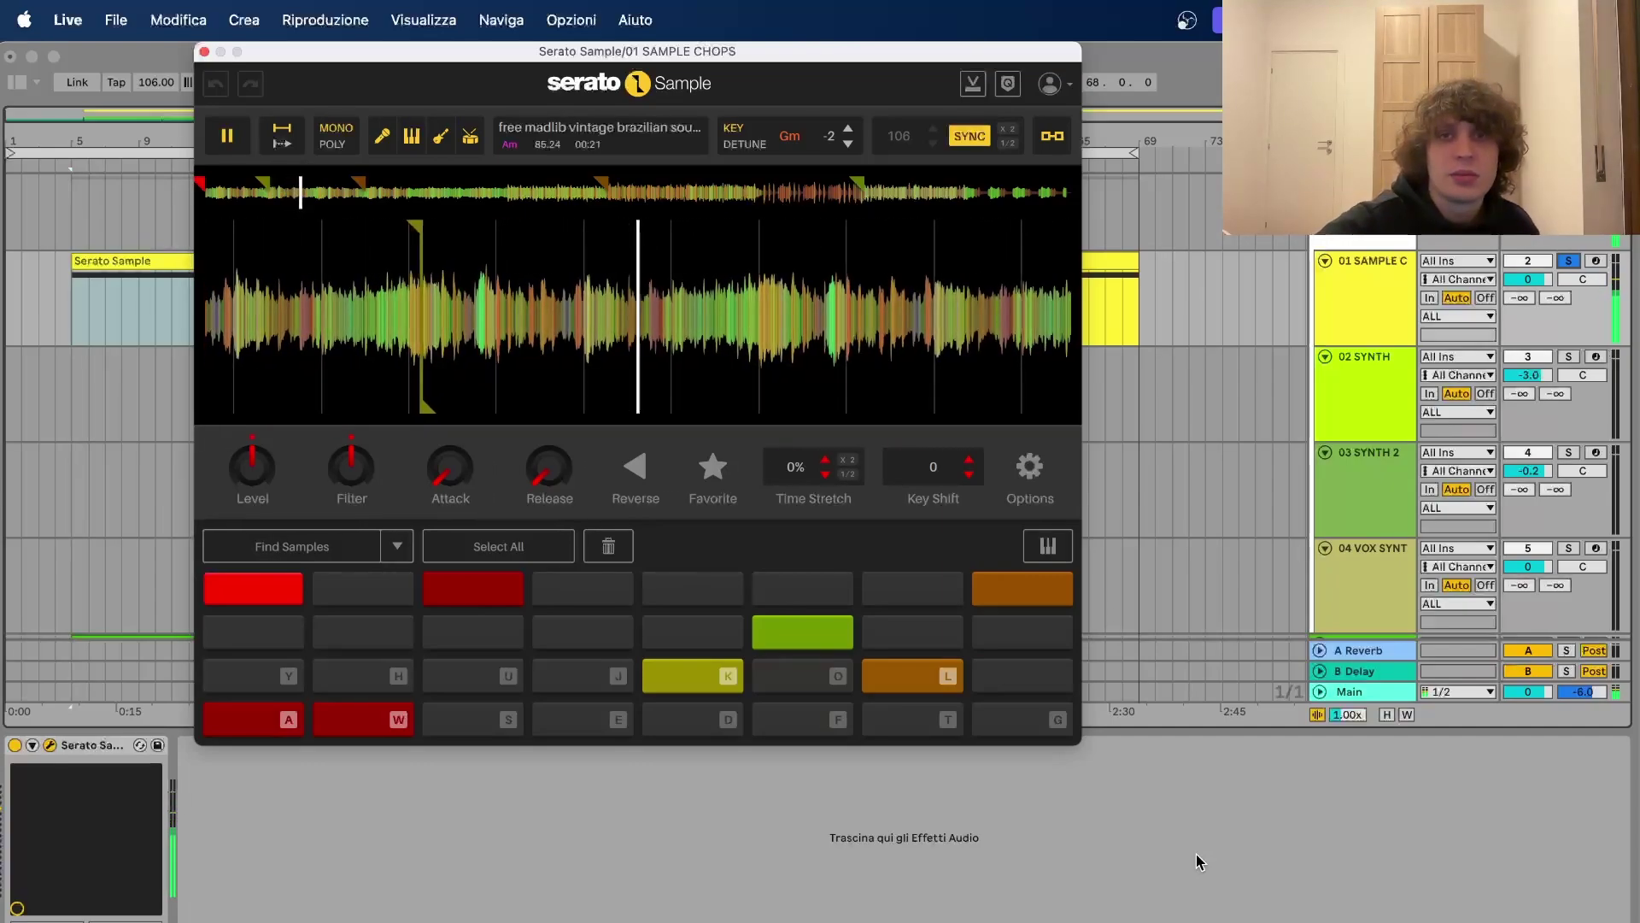
key(space)
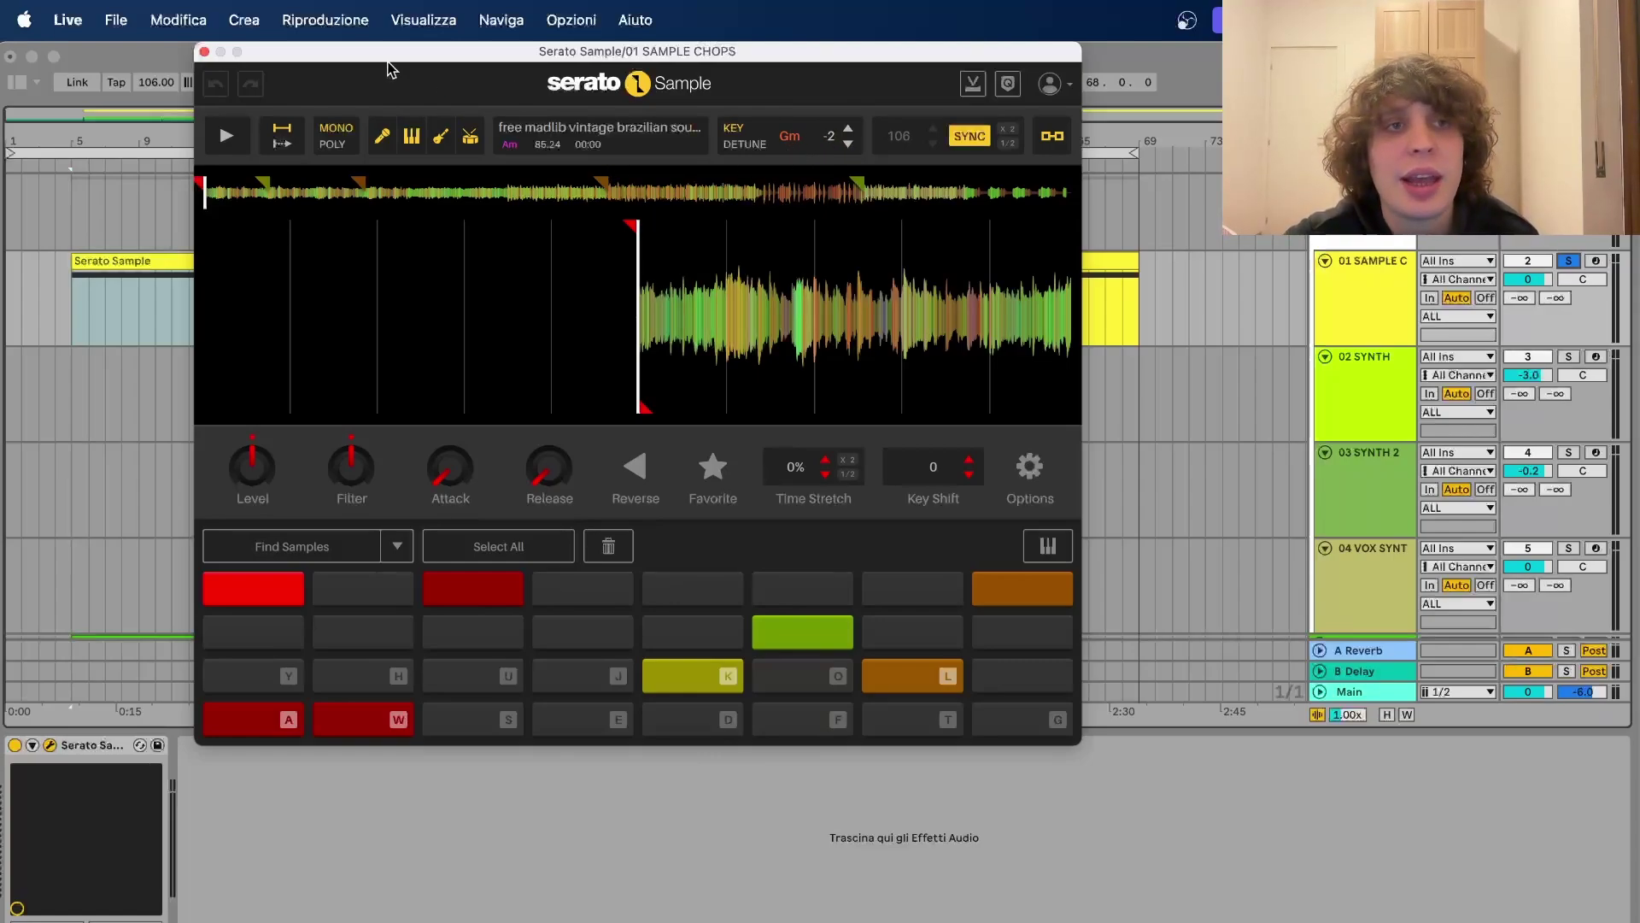
click(204, 52)
- Select the first BASS clip, solo the 05 BASS track and inspect its Analog Lab V instrument
scroll(123, 562, down, 5)
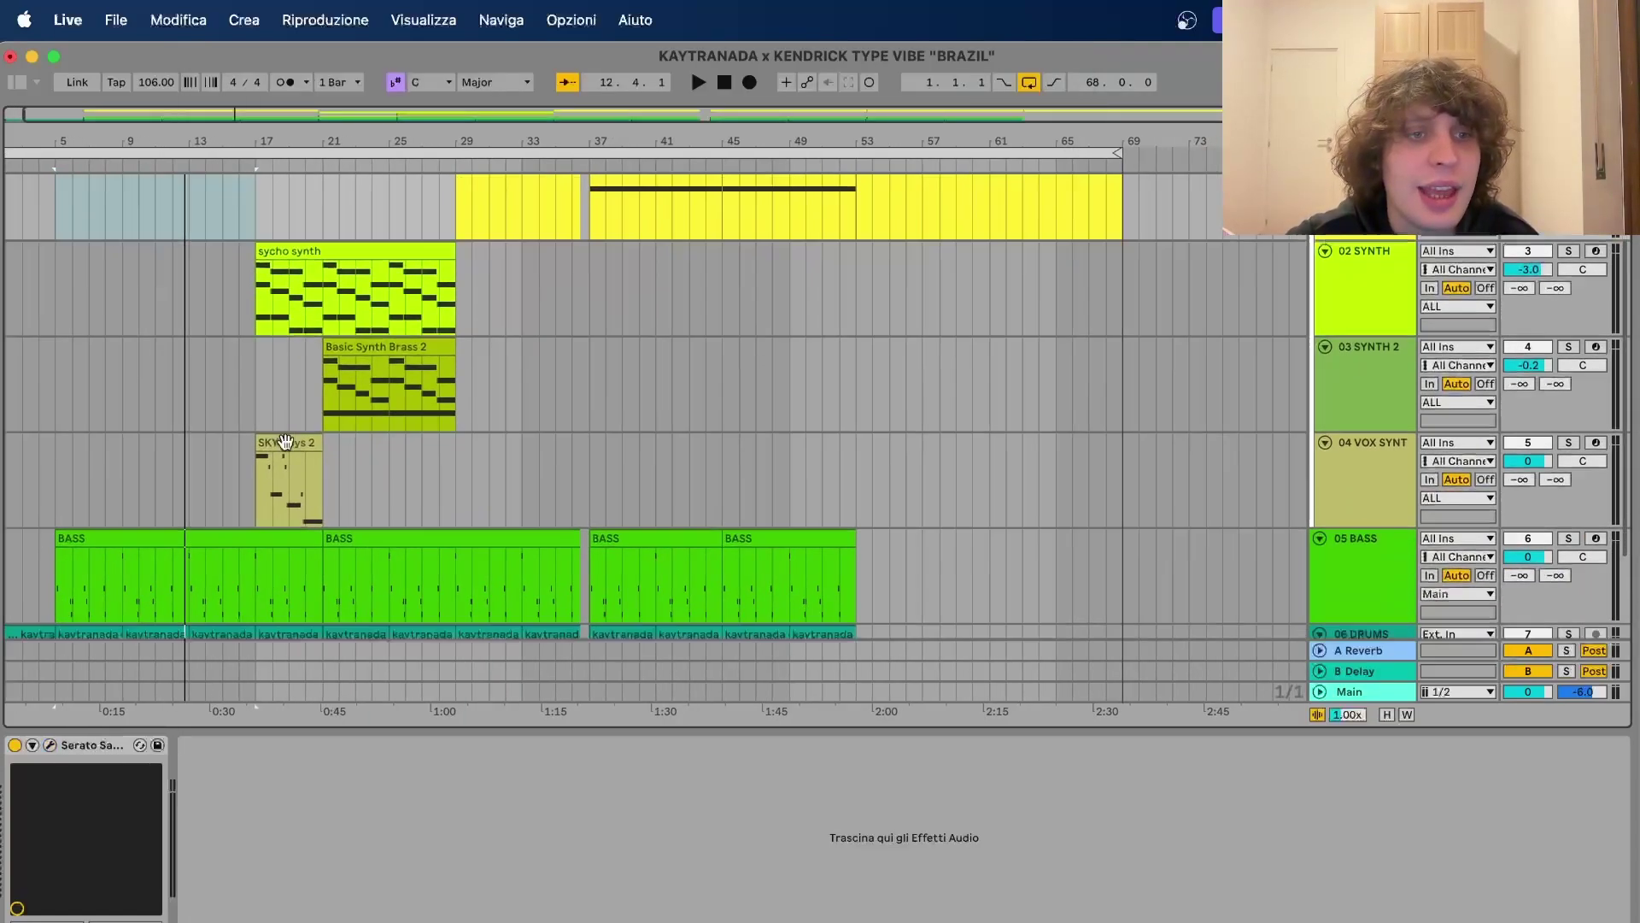
drag(50, 550, 321, 514)
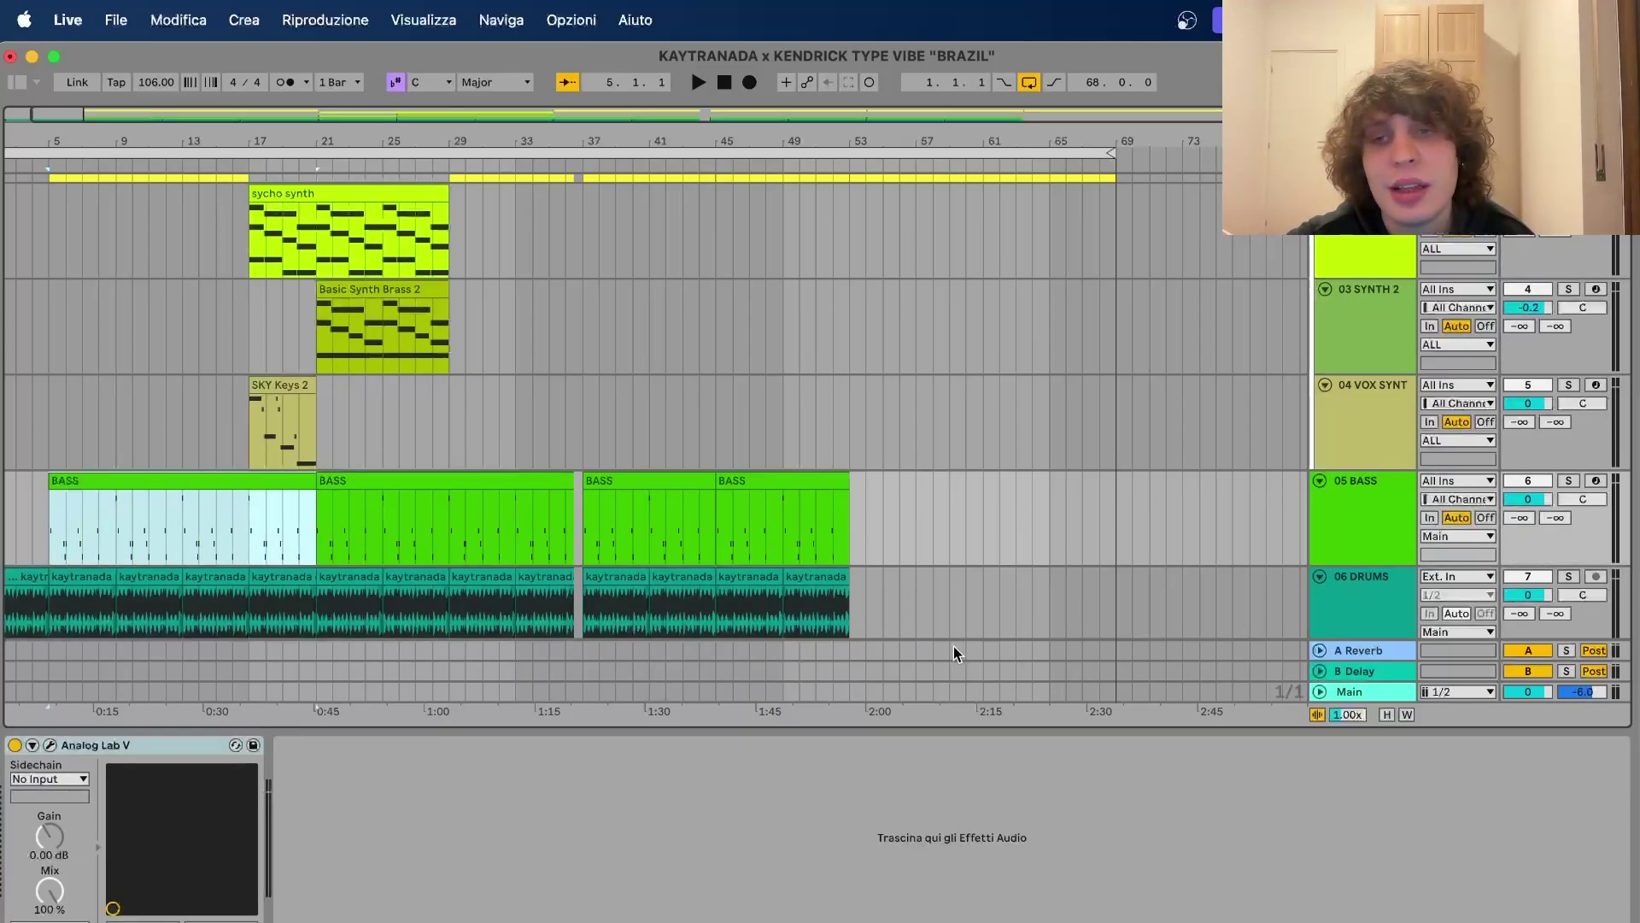
scroll(1377, 429, down, 2)
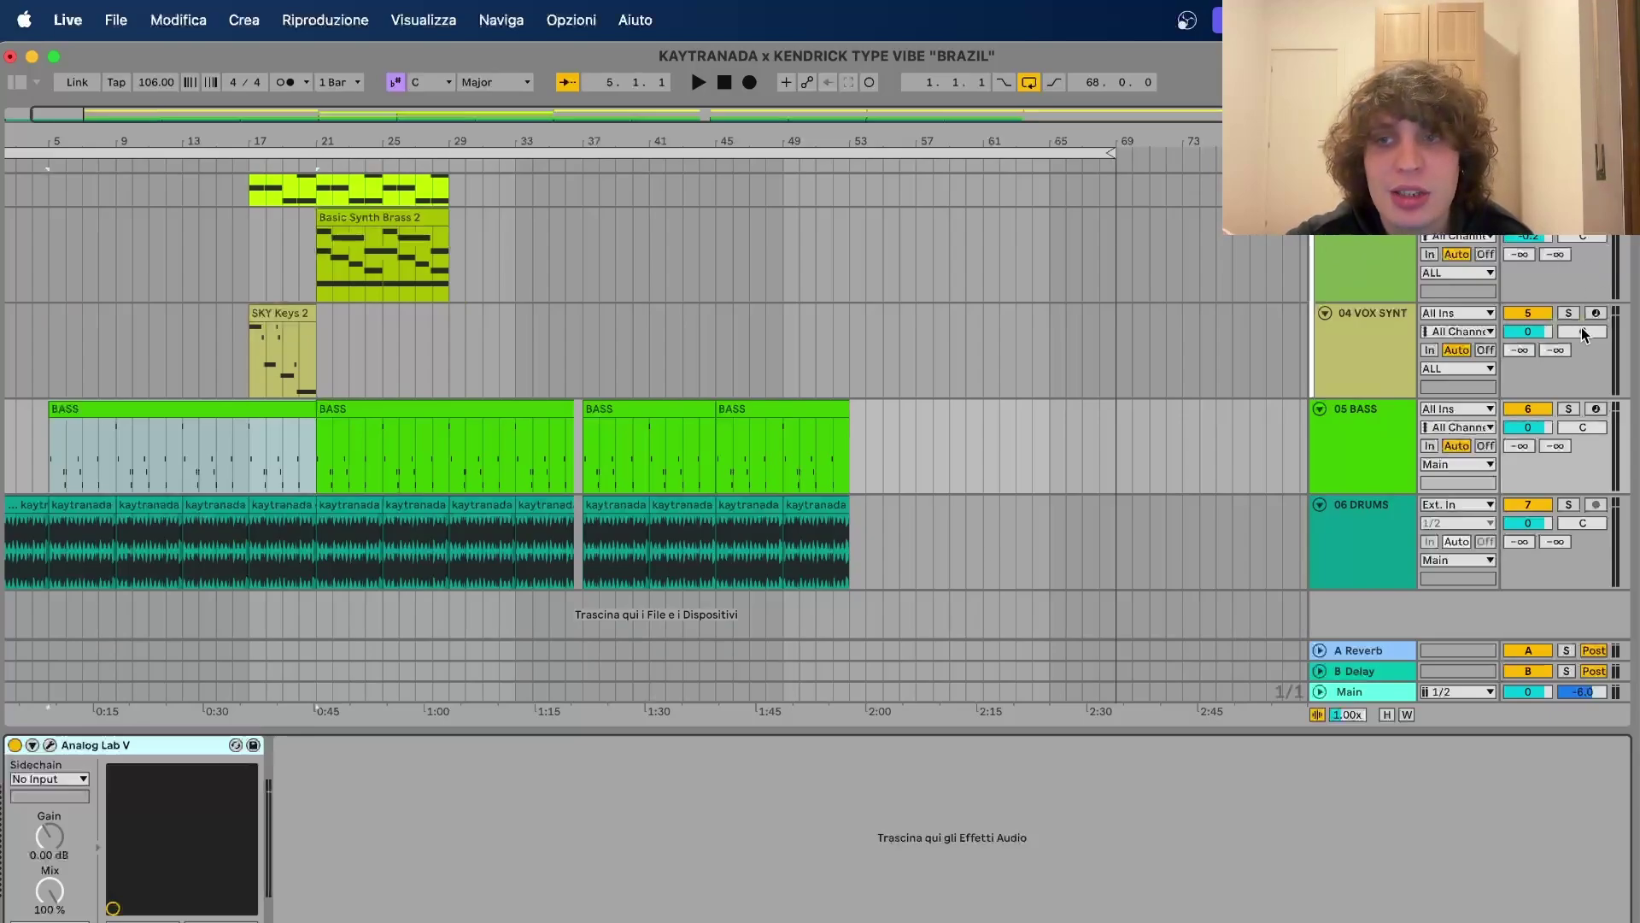
click(1569, 409)
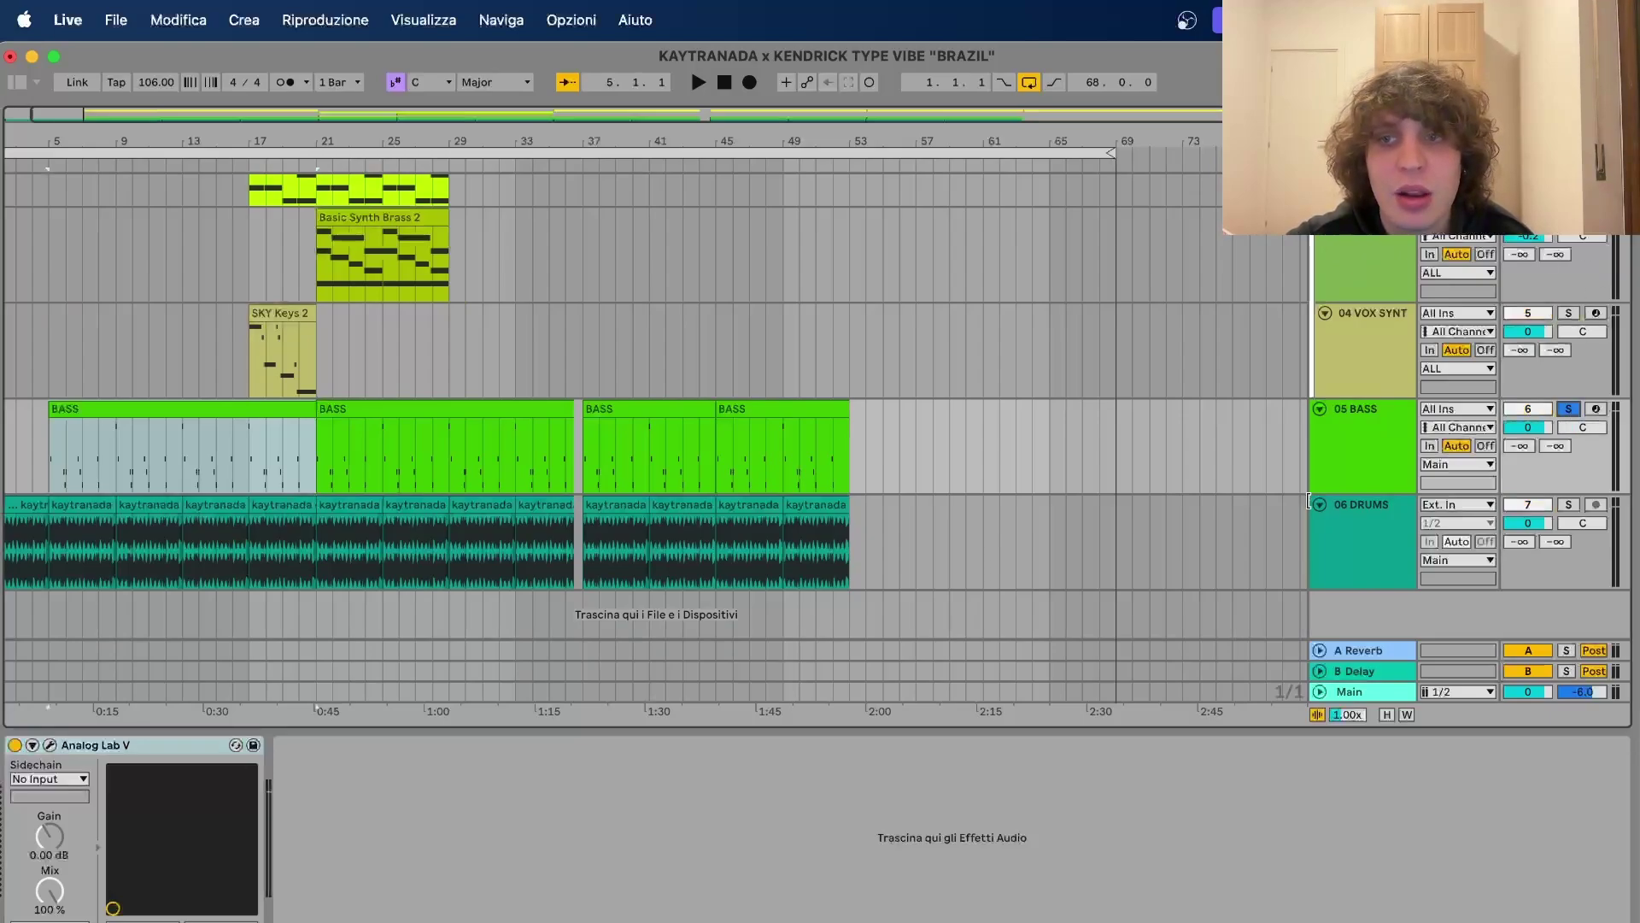
click(49, 745)
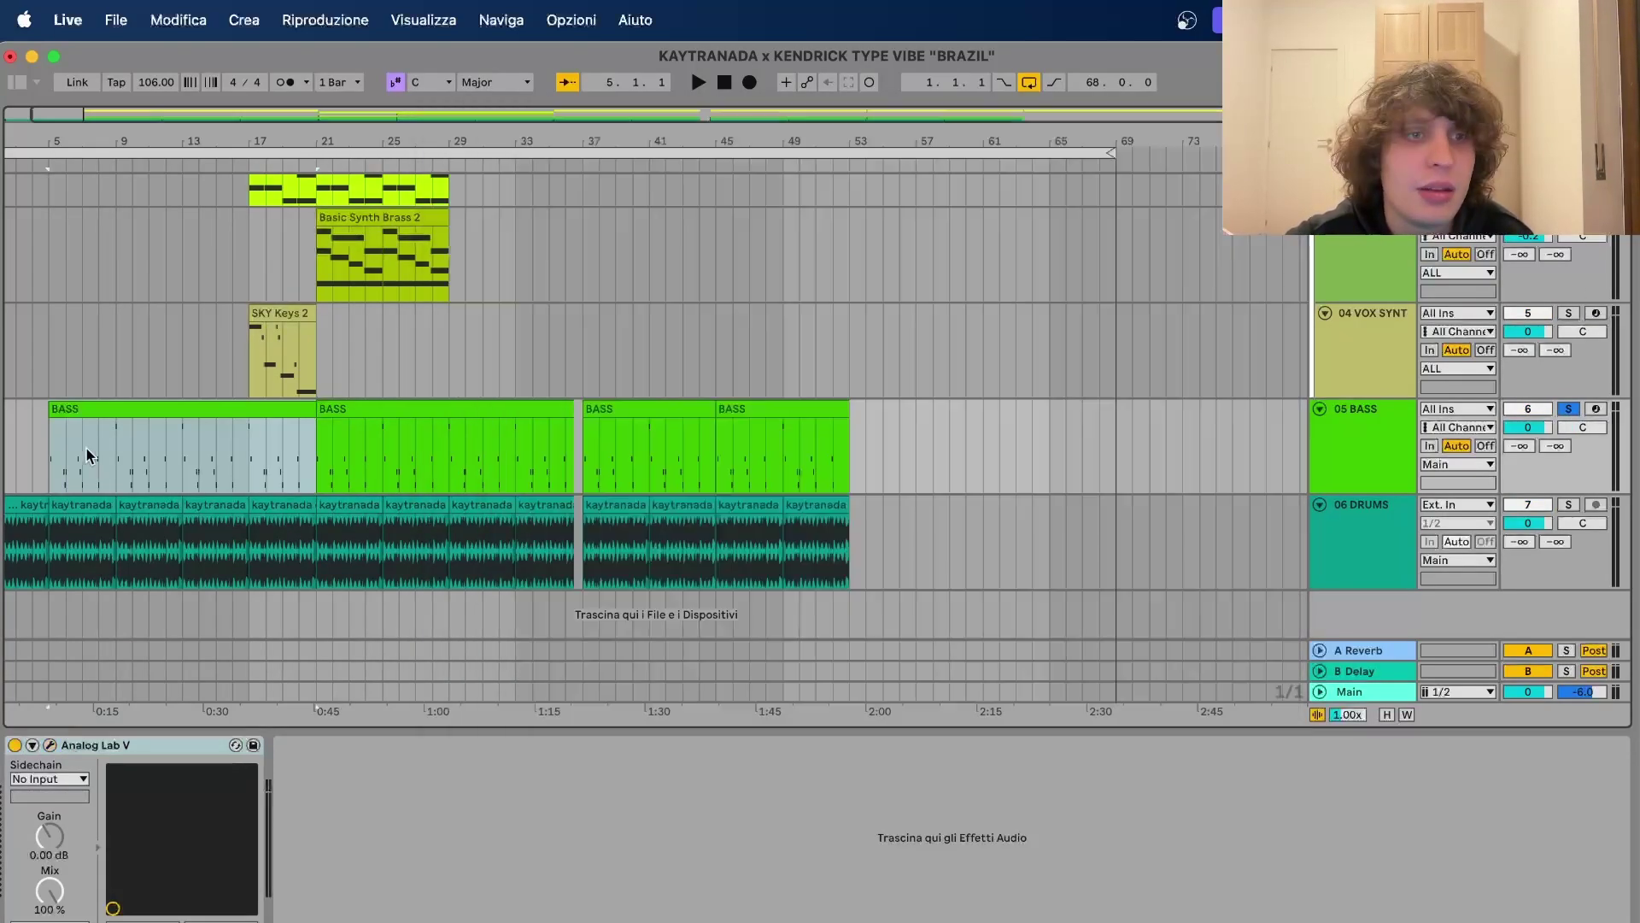
- Show the first BASS clip's notes in an enlarged piano roll, play the bassline and return to the arrangement
double_click(96, 408)
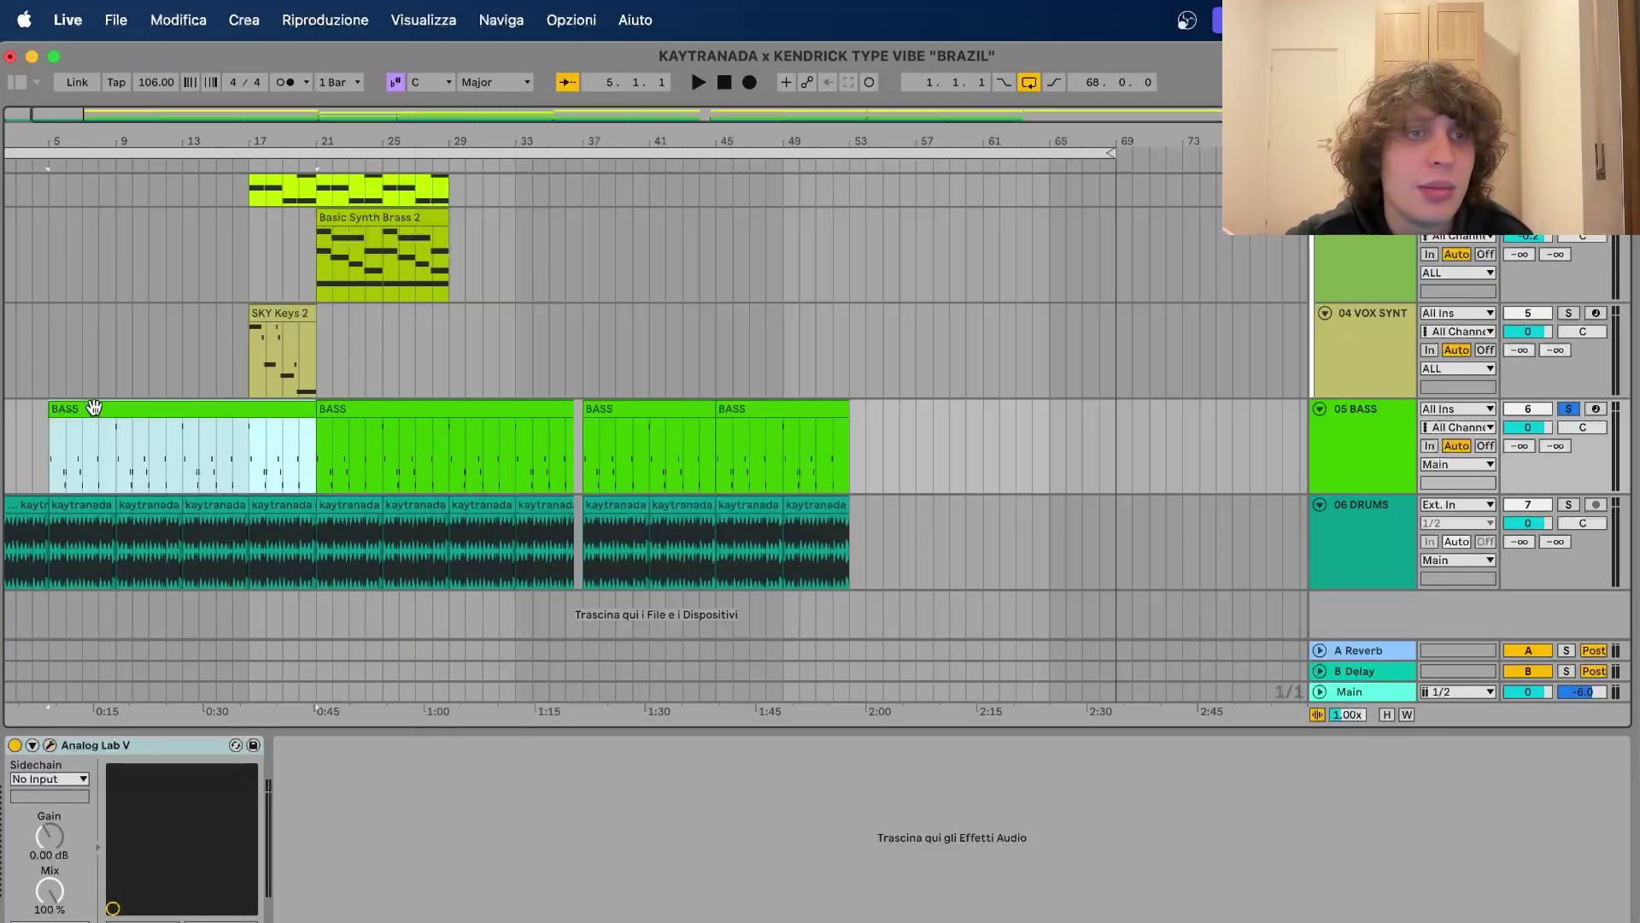
drag(547, 699, 547, 369)
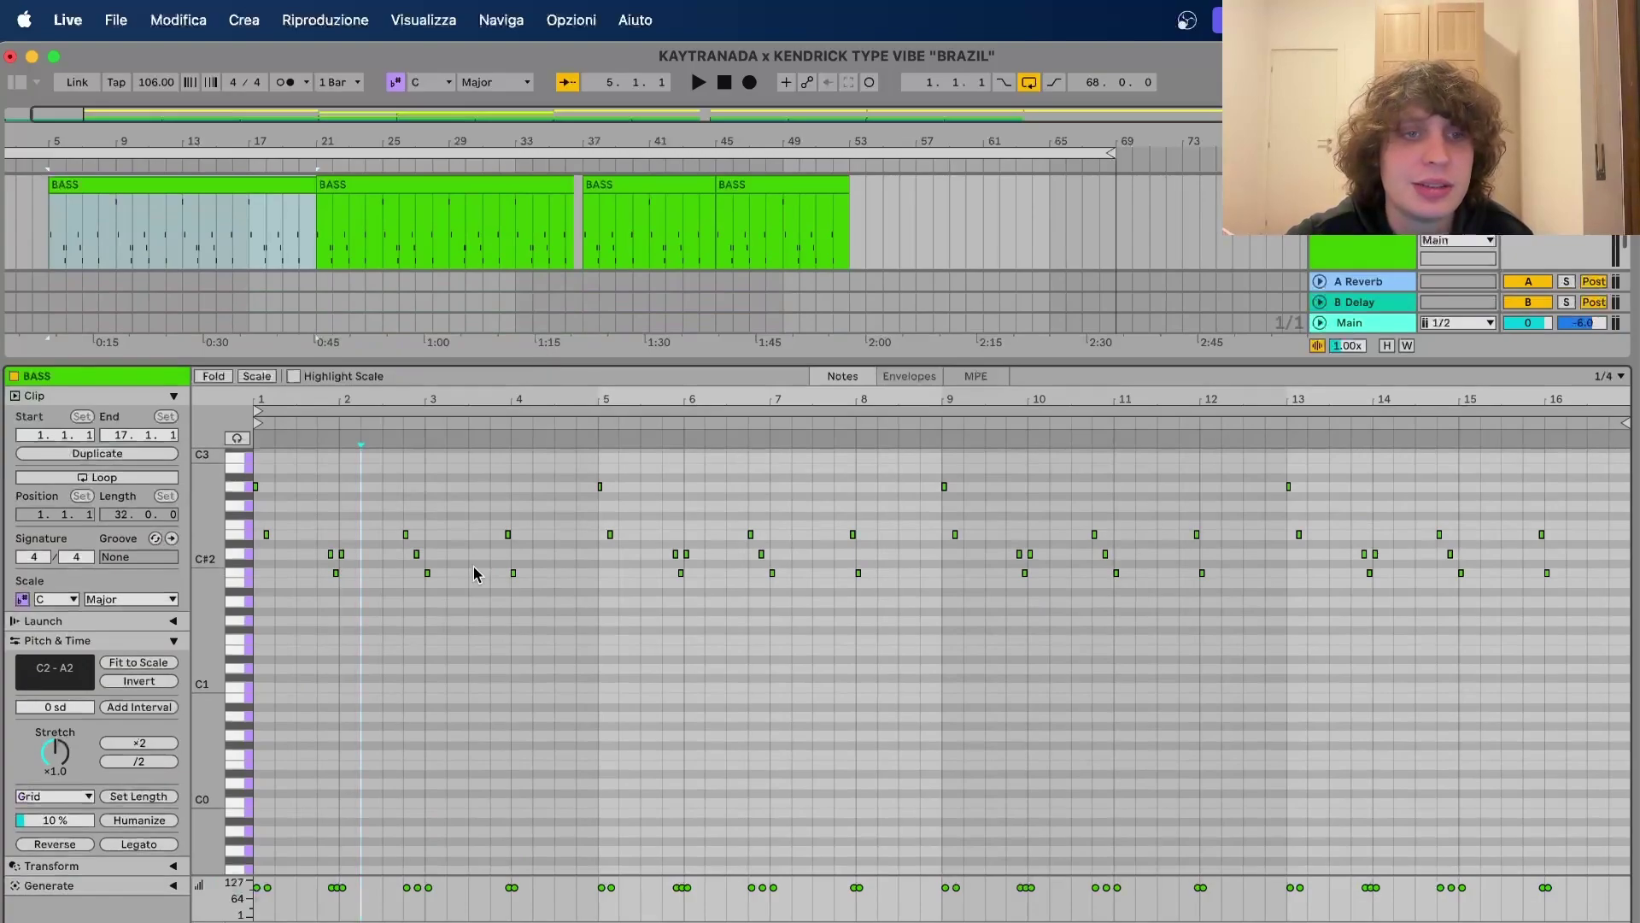
key(space)
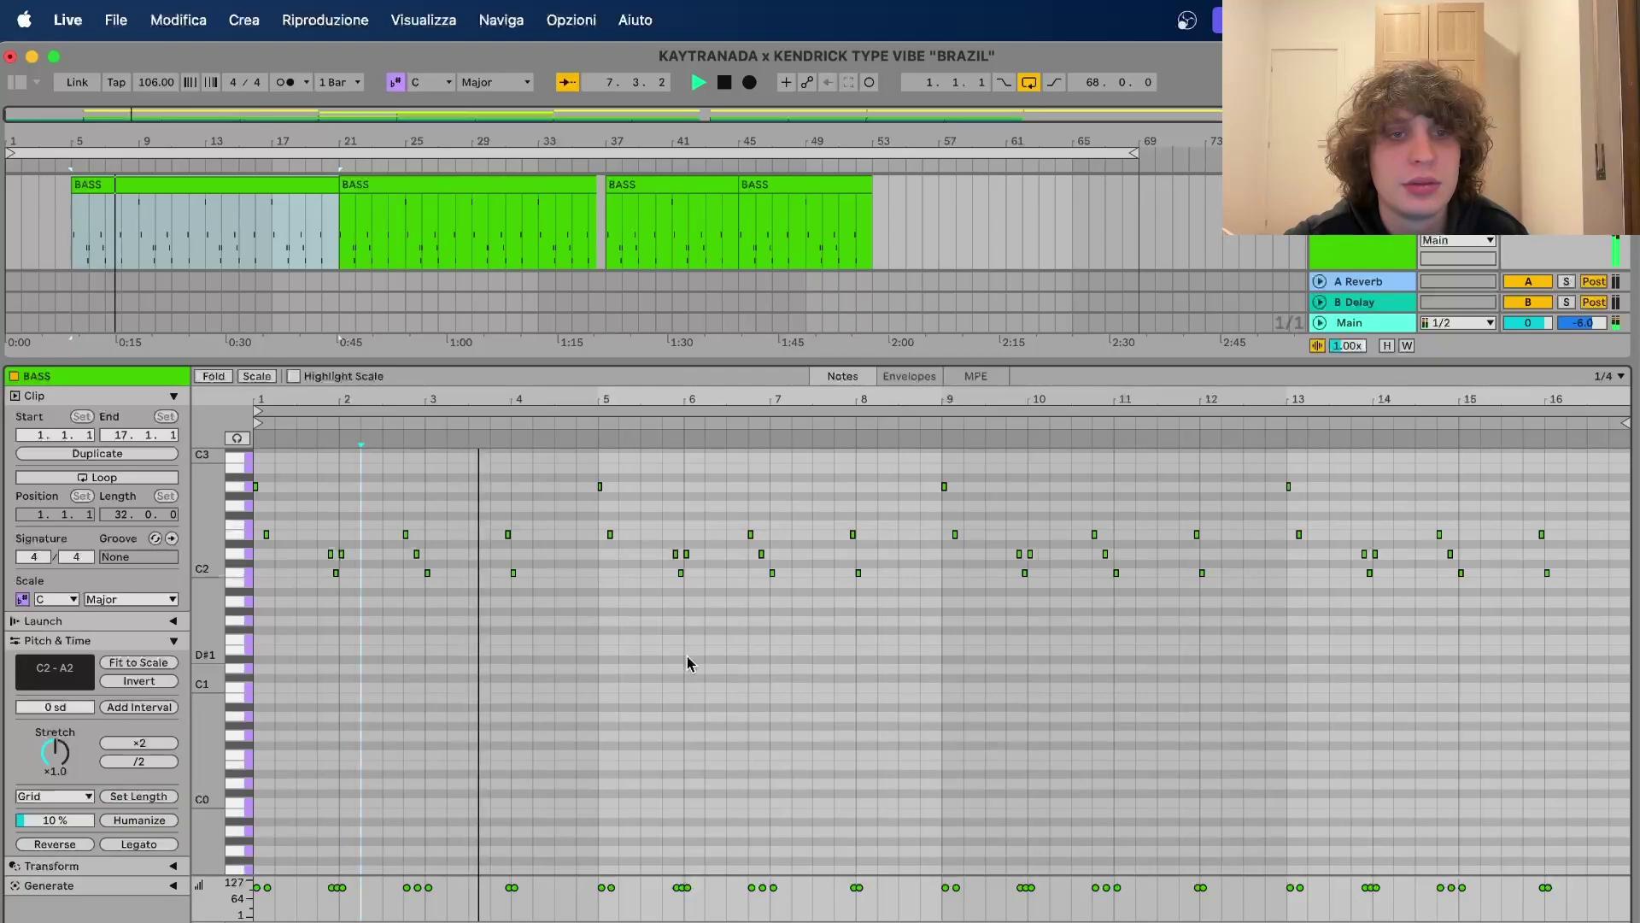
key(space)
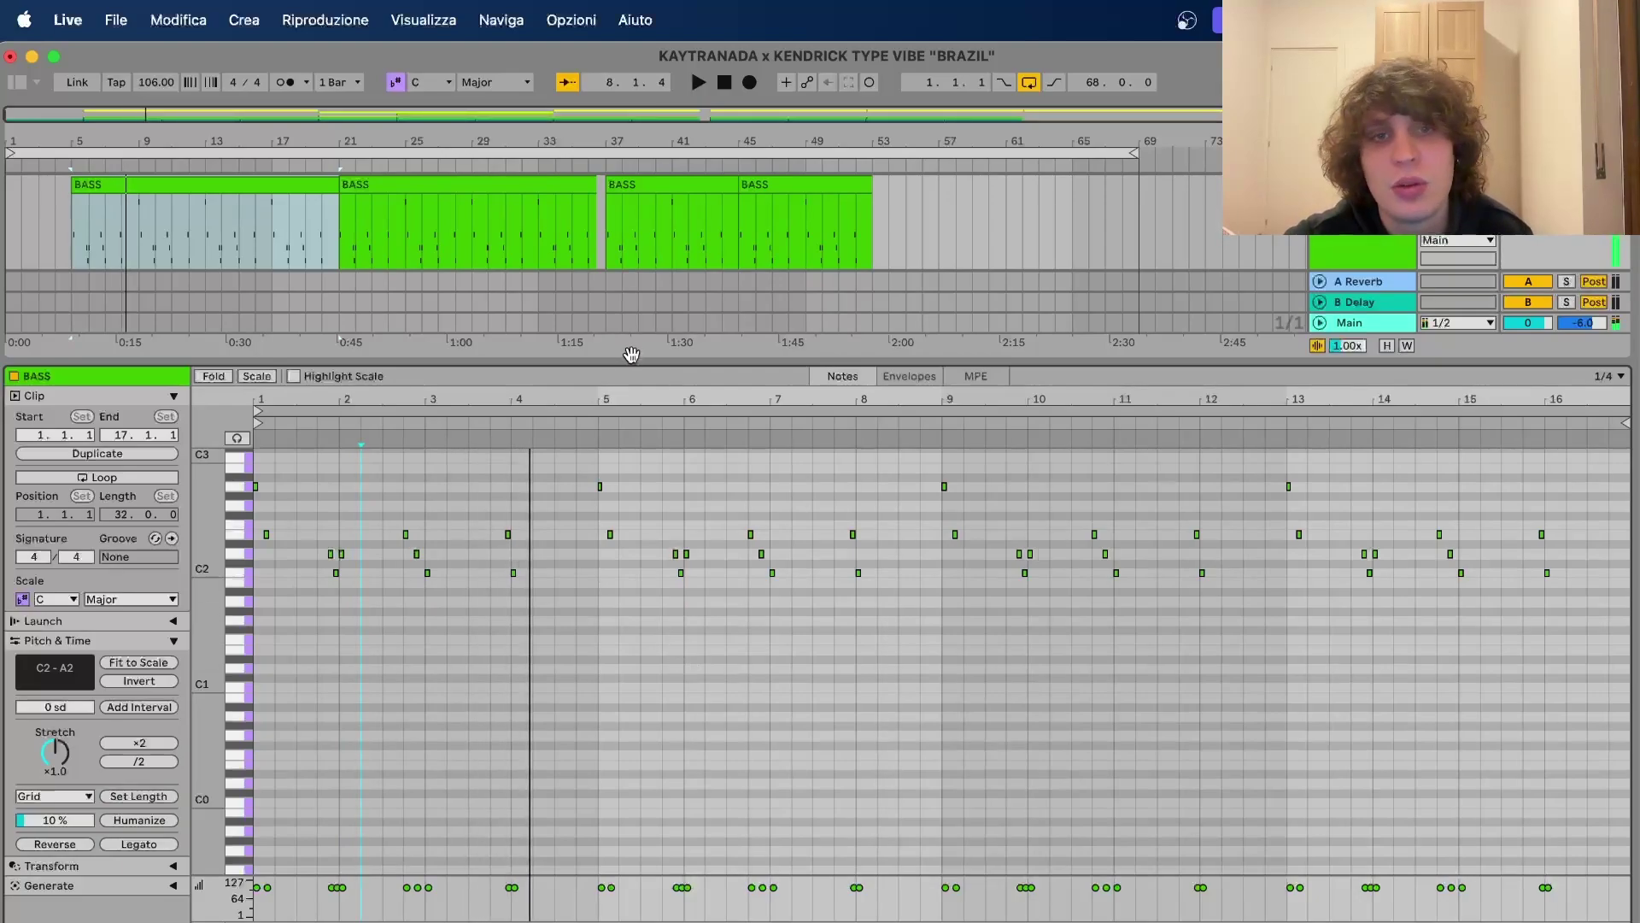
drag(631, 362, 593, 922)
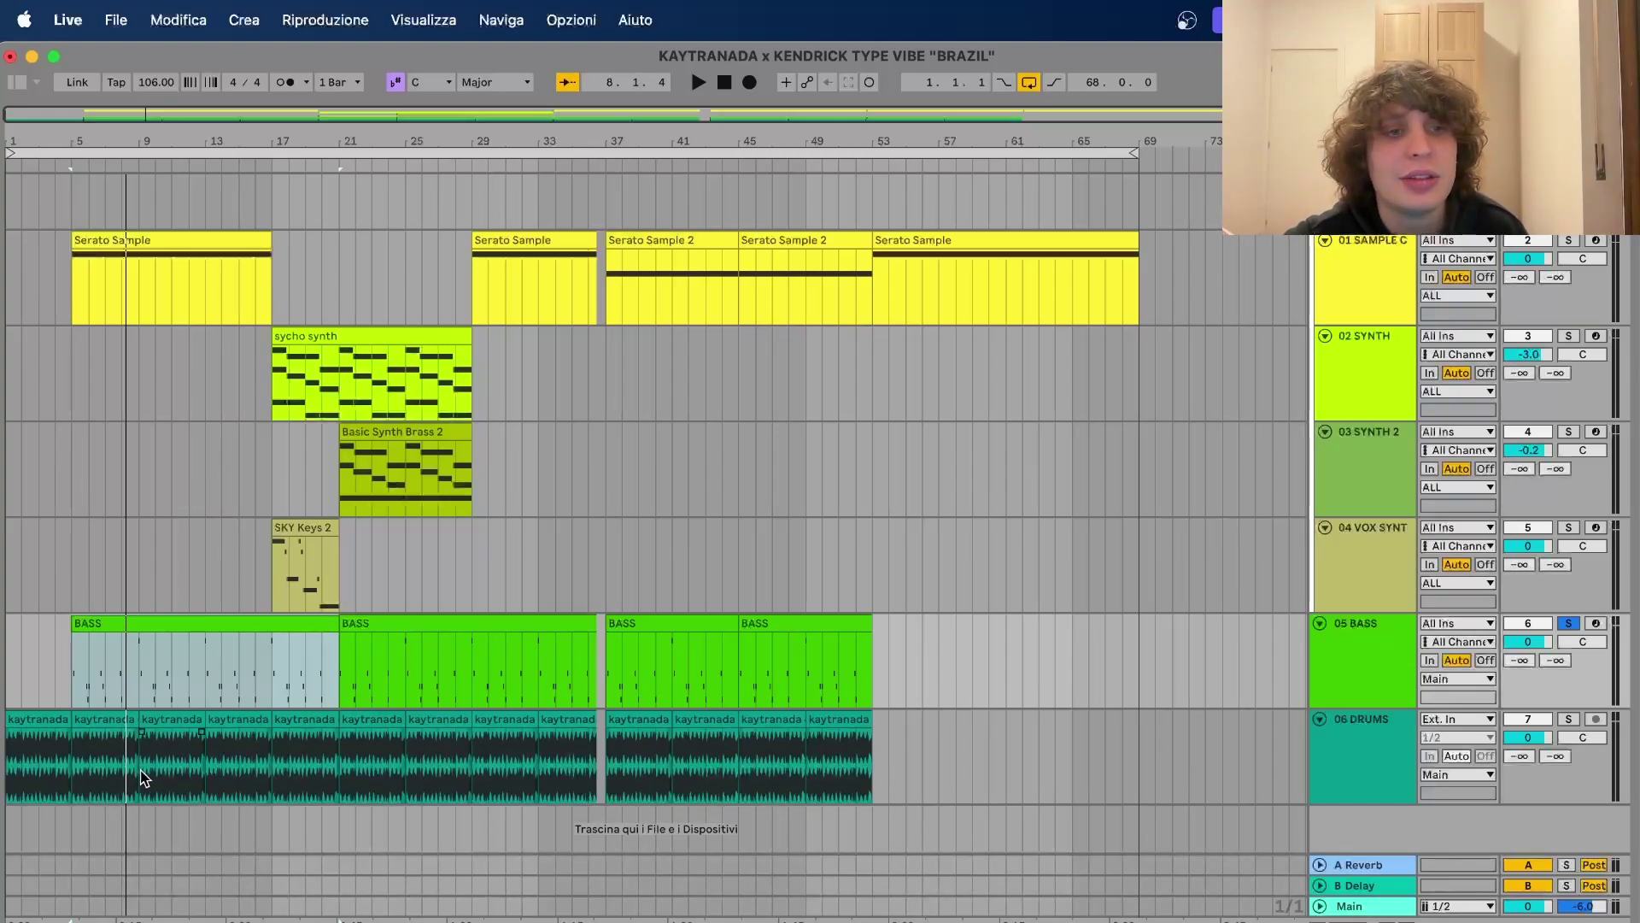
- Unsolo the 05 BASS track and inspect the SKY Keys preset used for the sycho synth clip on 02 SYNTH
mouse_move(270, 398)
mouse_down()
mouse_move(466, 401)
mouse_move(256, 379)
mouse_up()
click(465, 341)
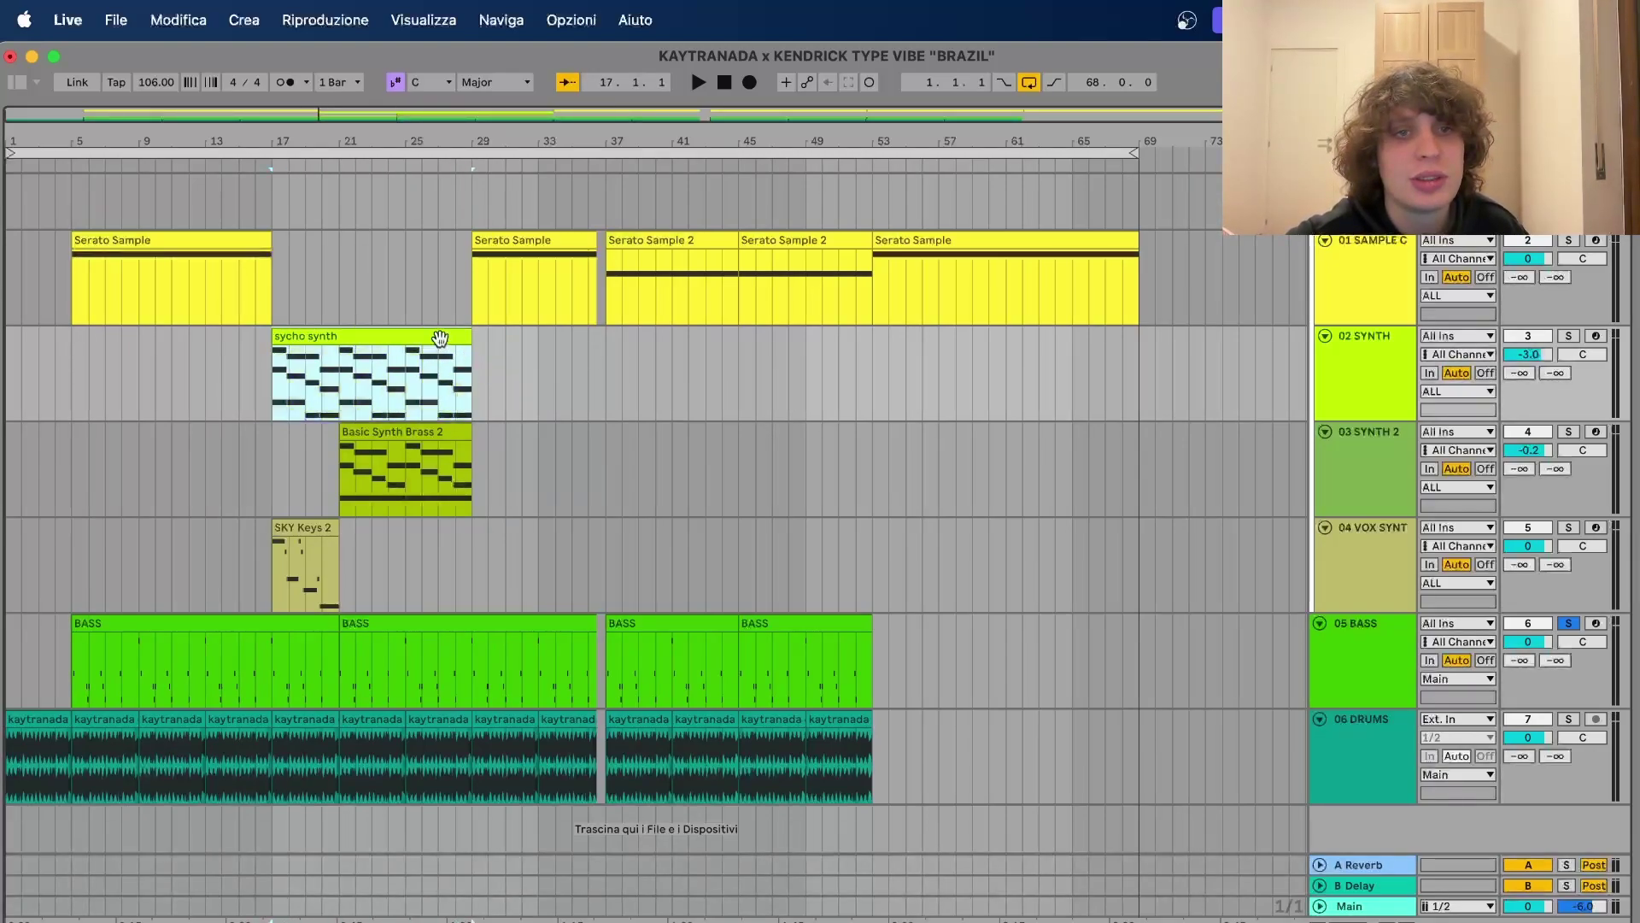
click(1570, 624)
double_click(1381, 382)
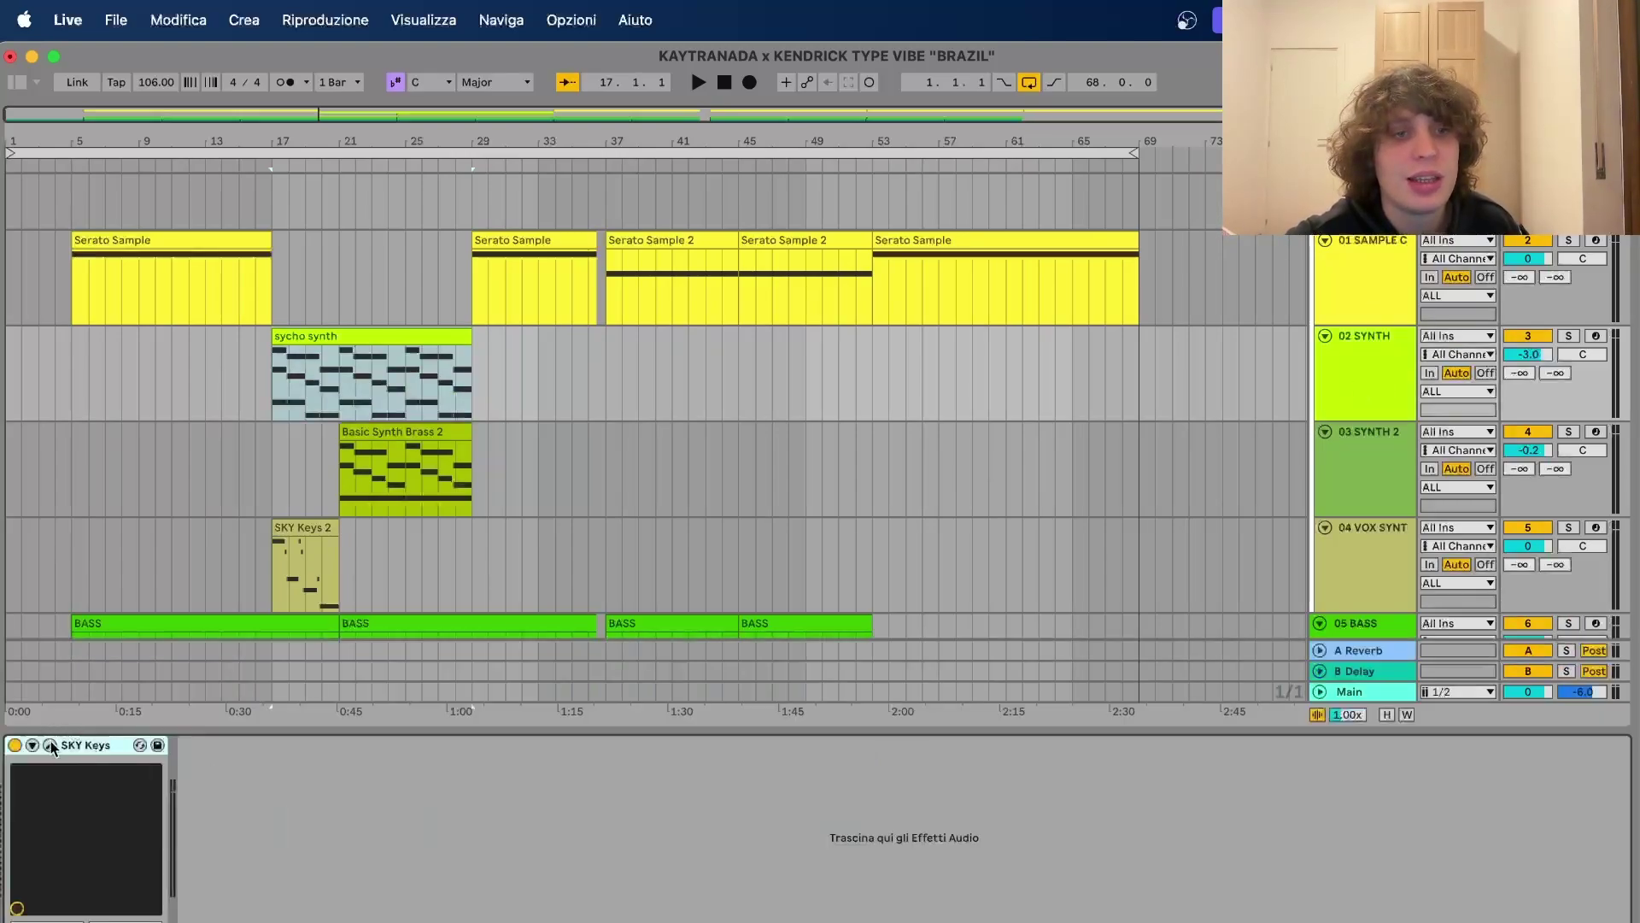
click(49, 745)
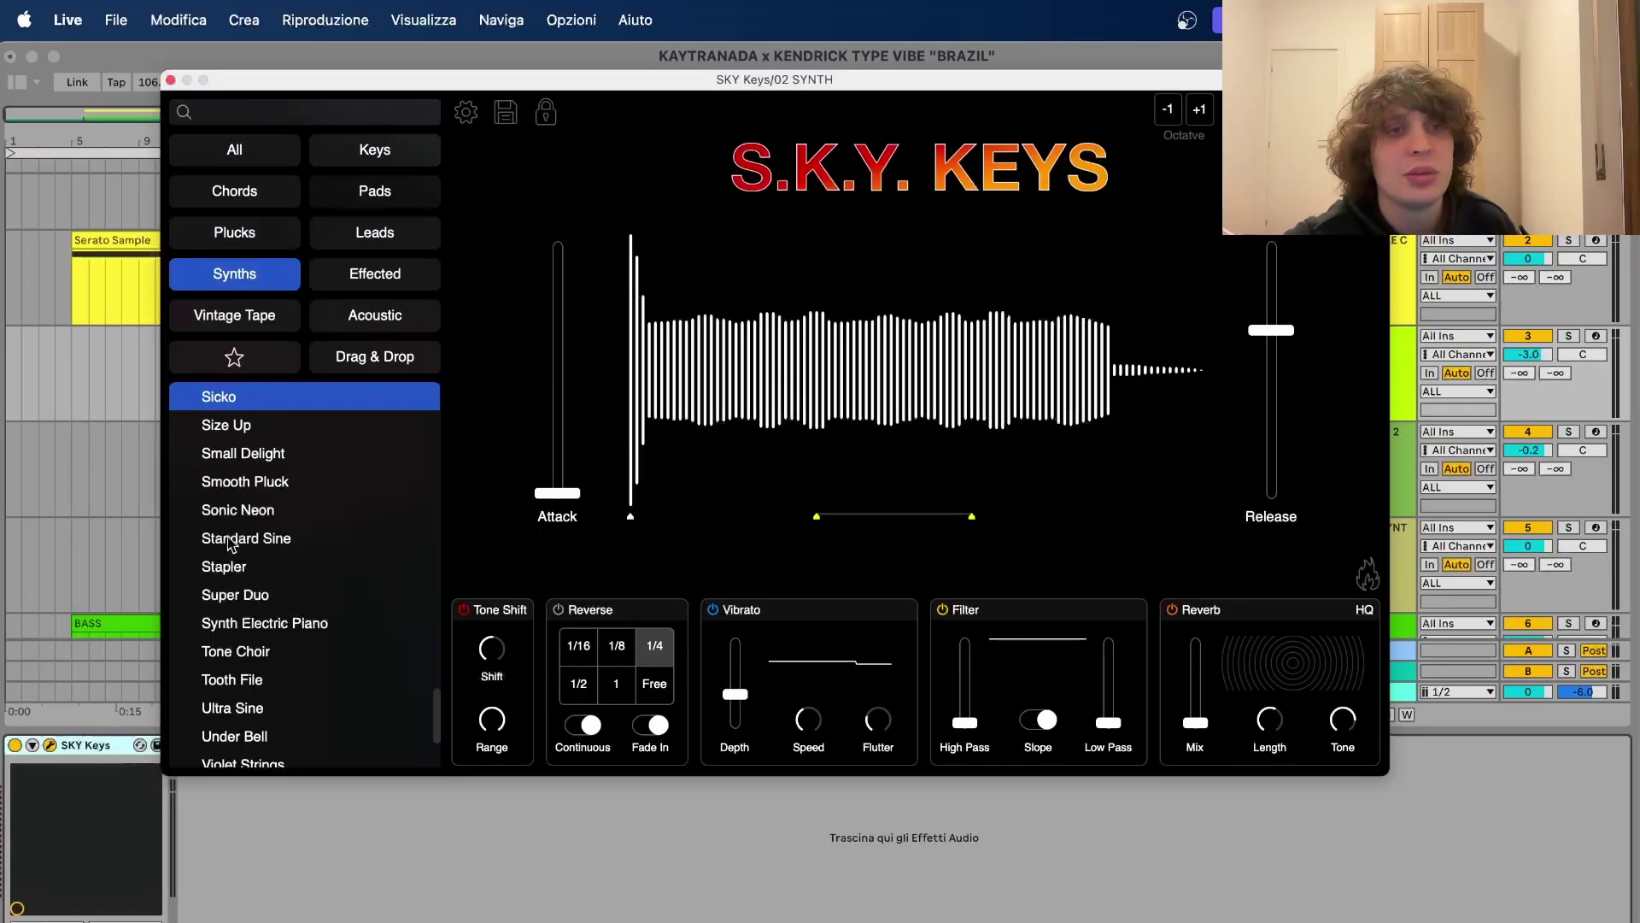
click(170, 80)
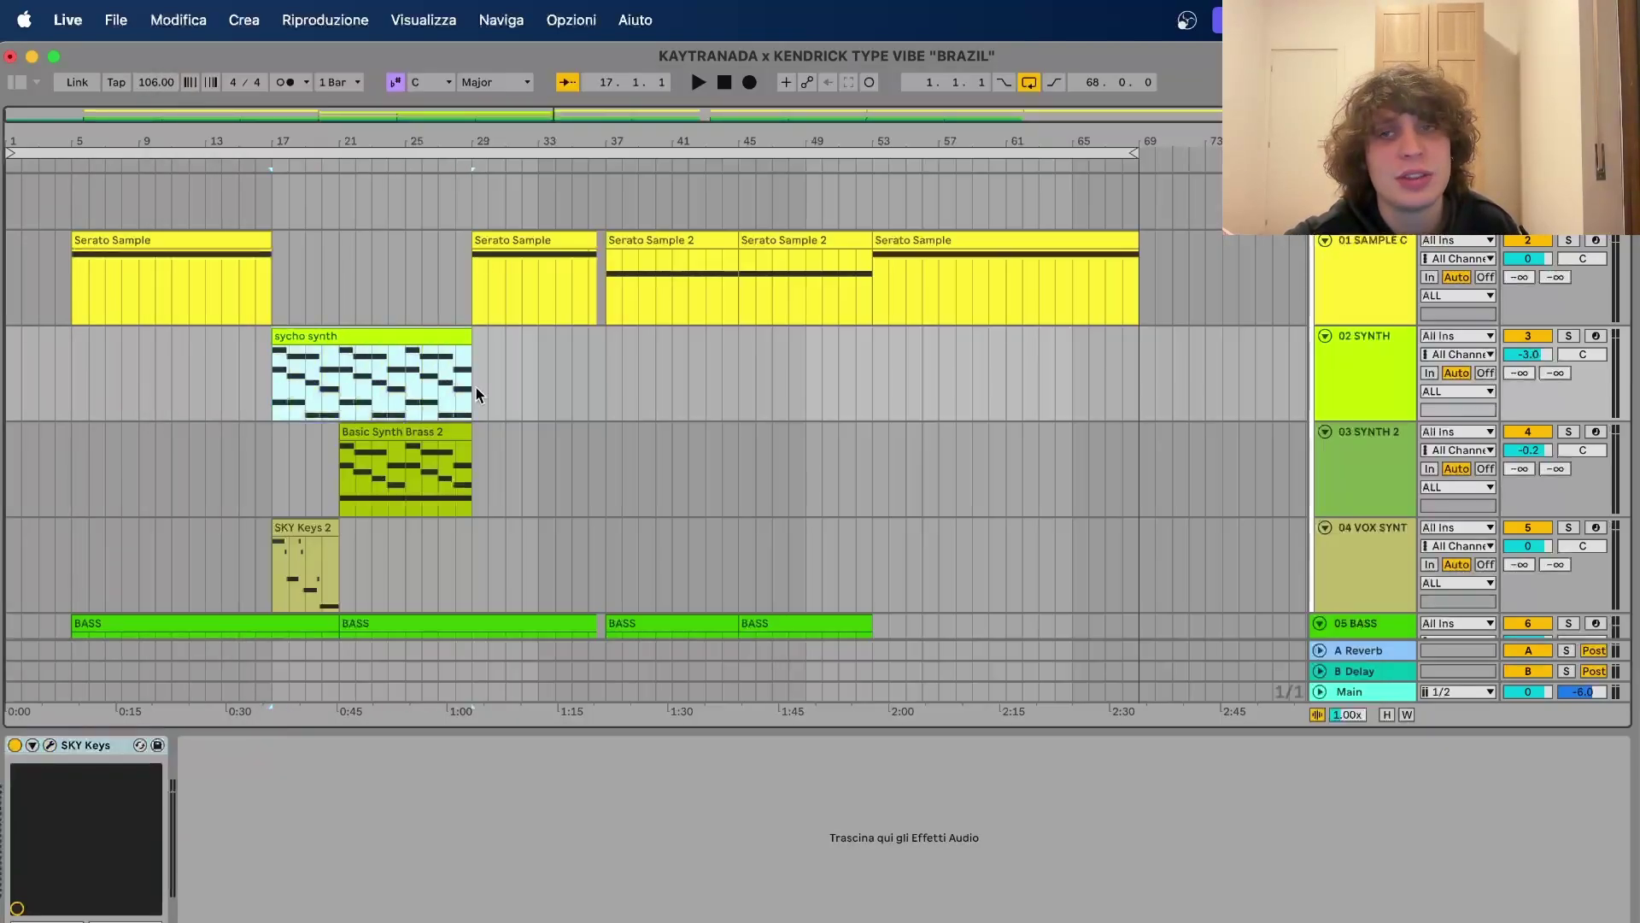
- Solo 02 SYNTH, play back the sycho synth chords in an enlarged piano roll and return to the arrangement
click(1569, 336)
double_click(376, 335)
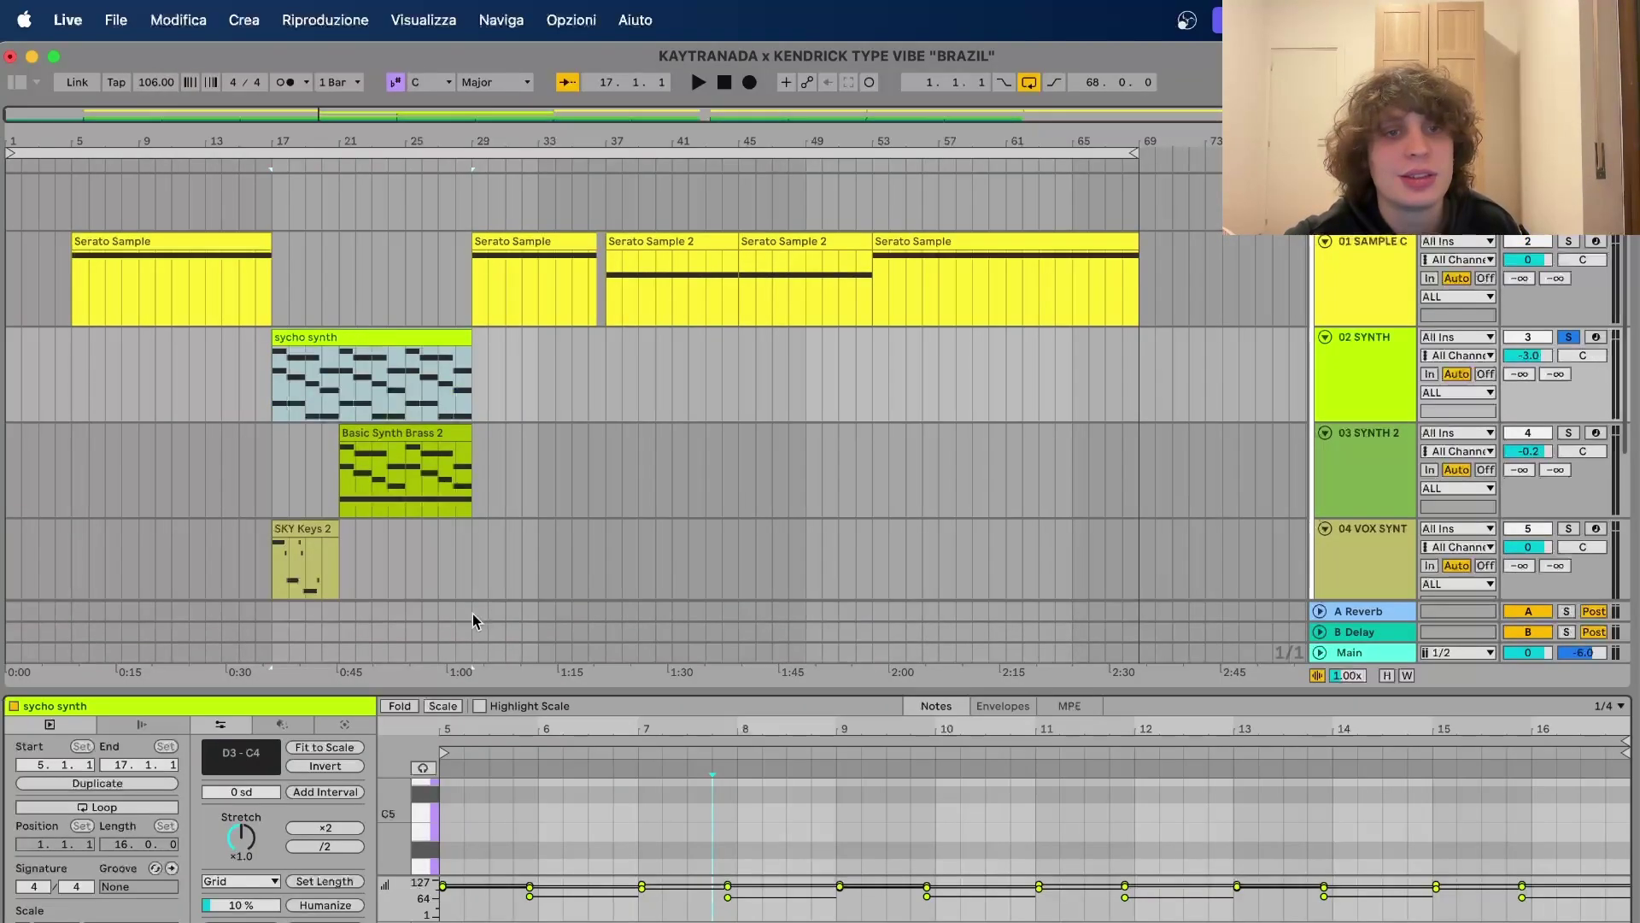
double_click(584, 688)
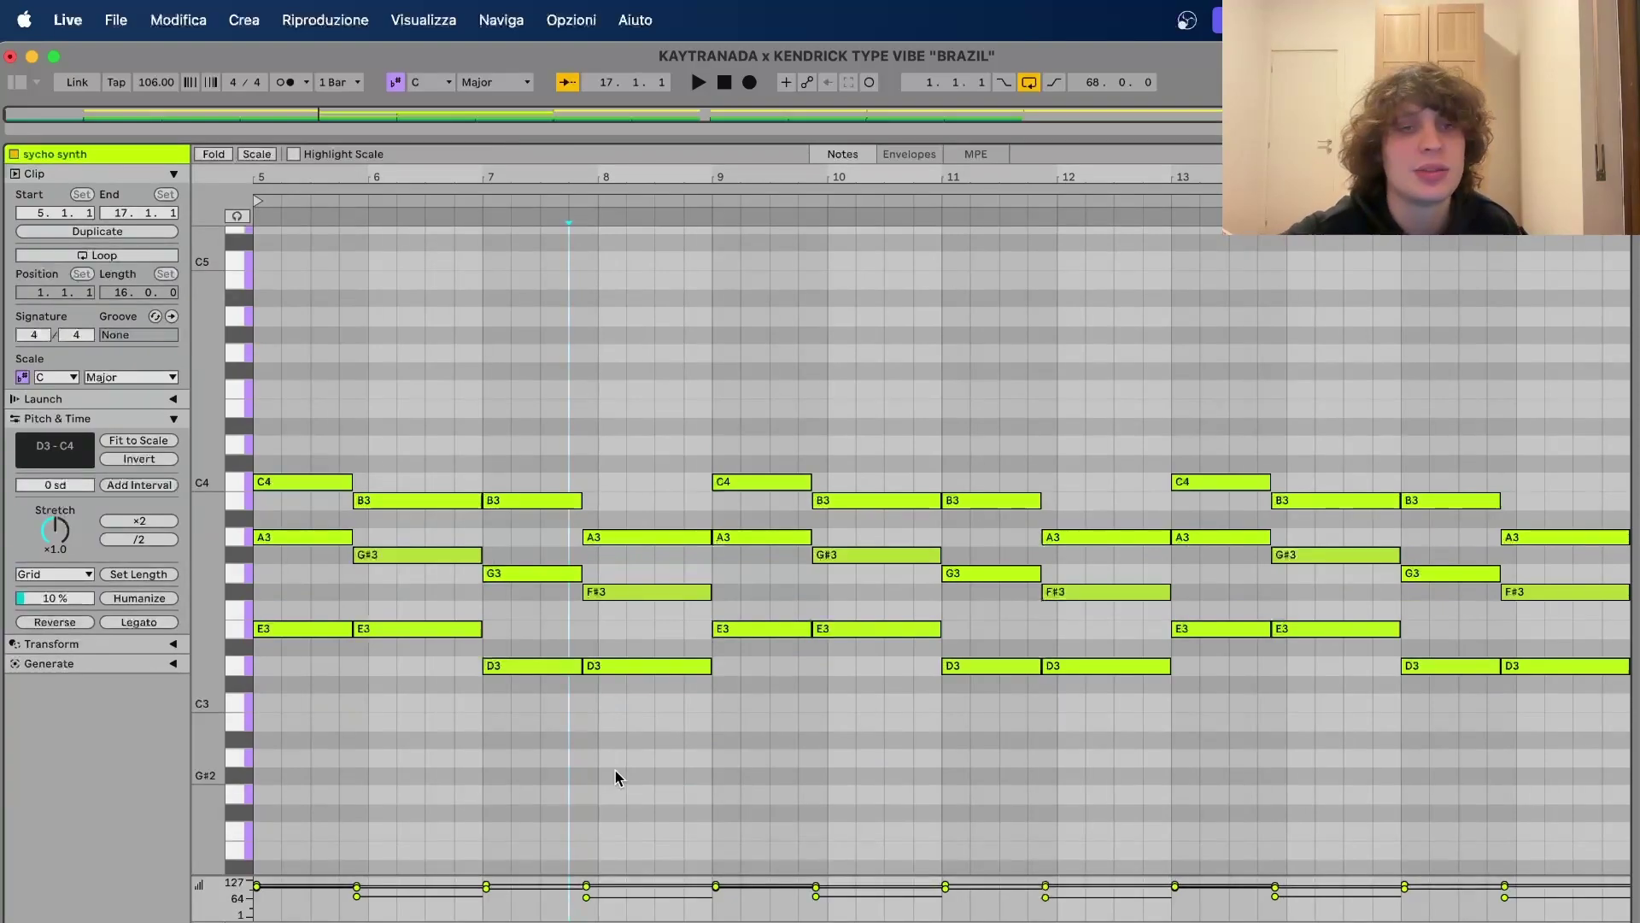
key(space)
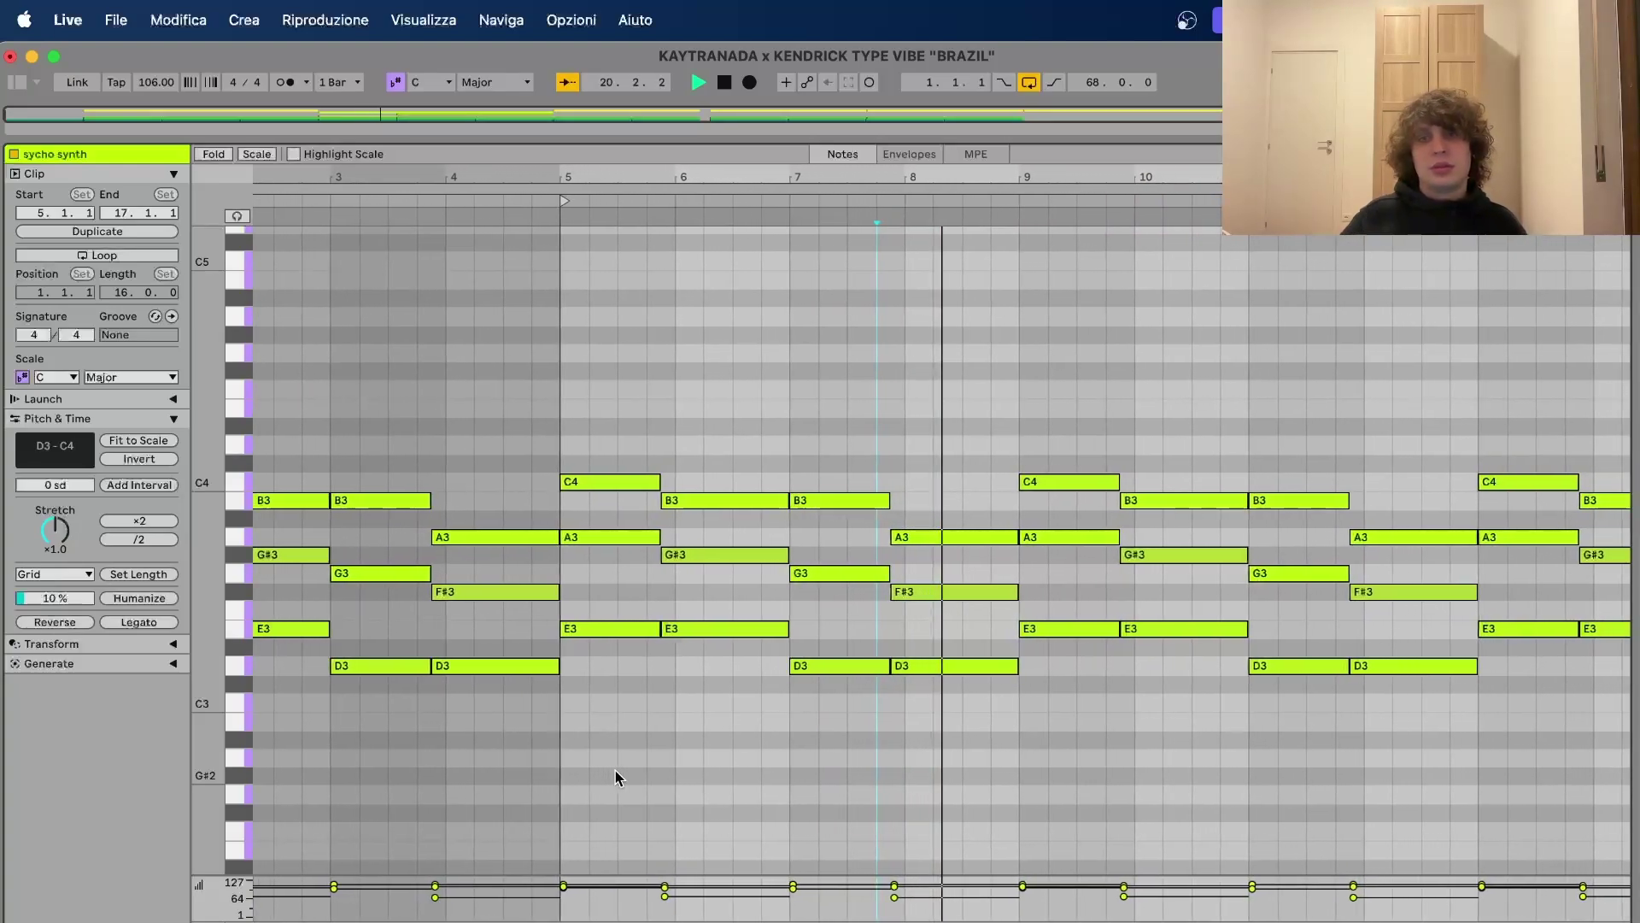
key(space)
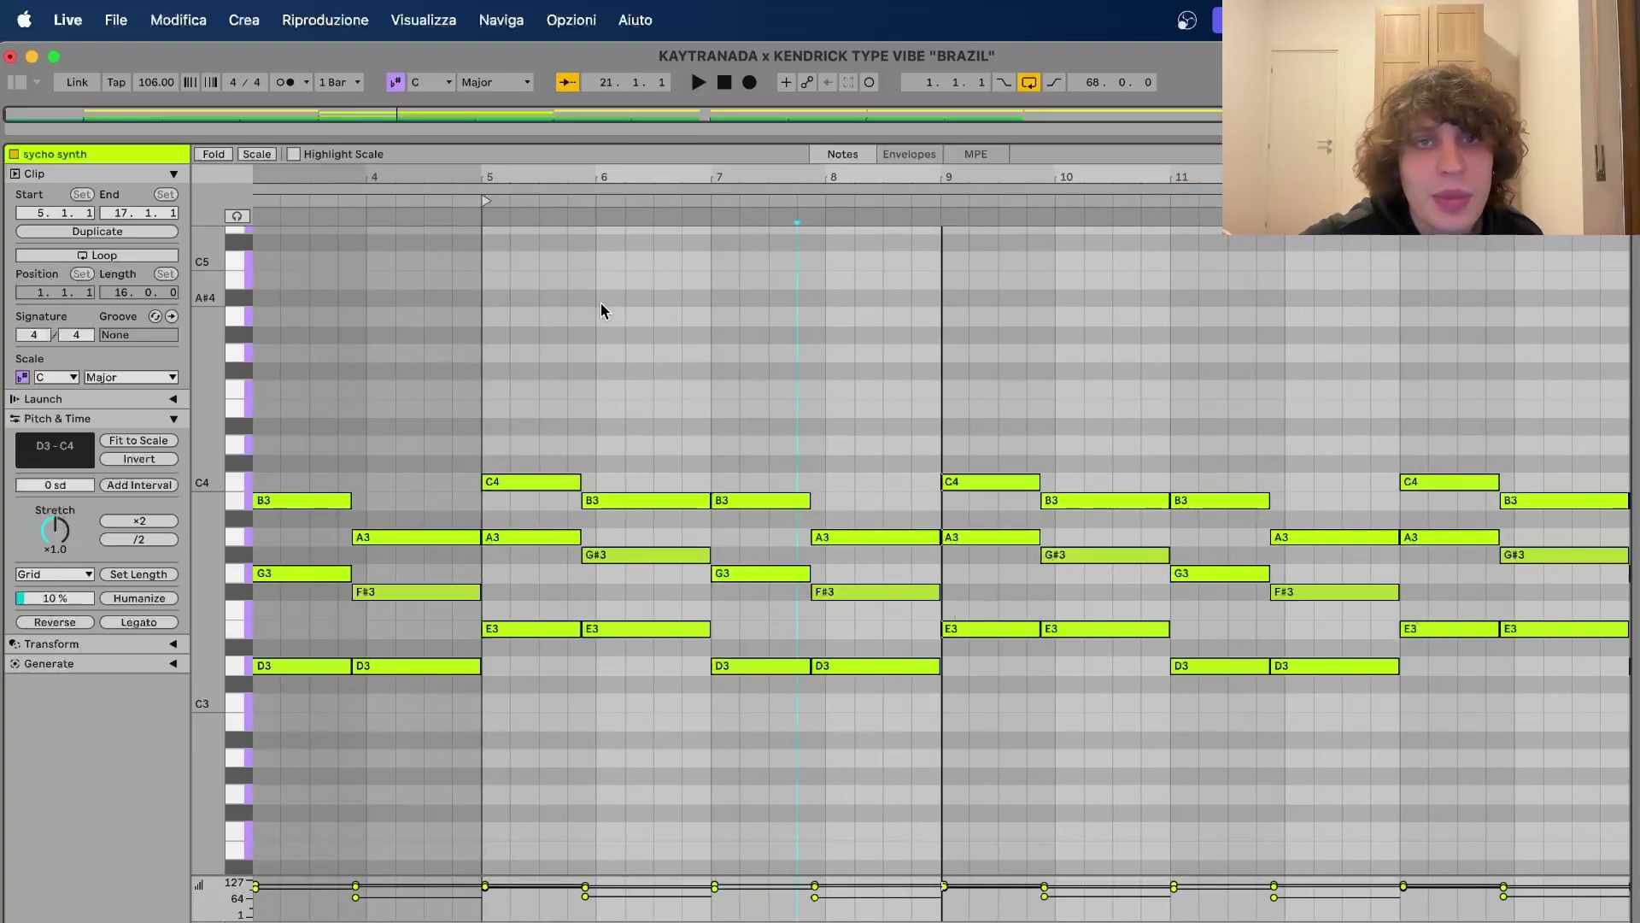
drag(550, 144, 609, 914)
- Select the SKY Keys 2 clip and check the instrument on the 04 VOX SYNT track
click(267, 555)
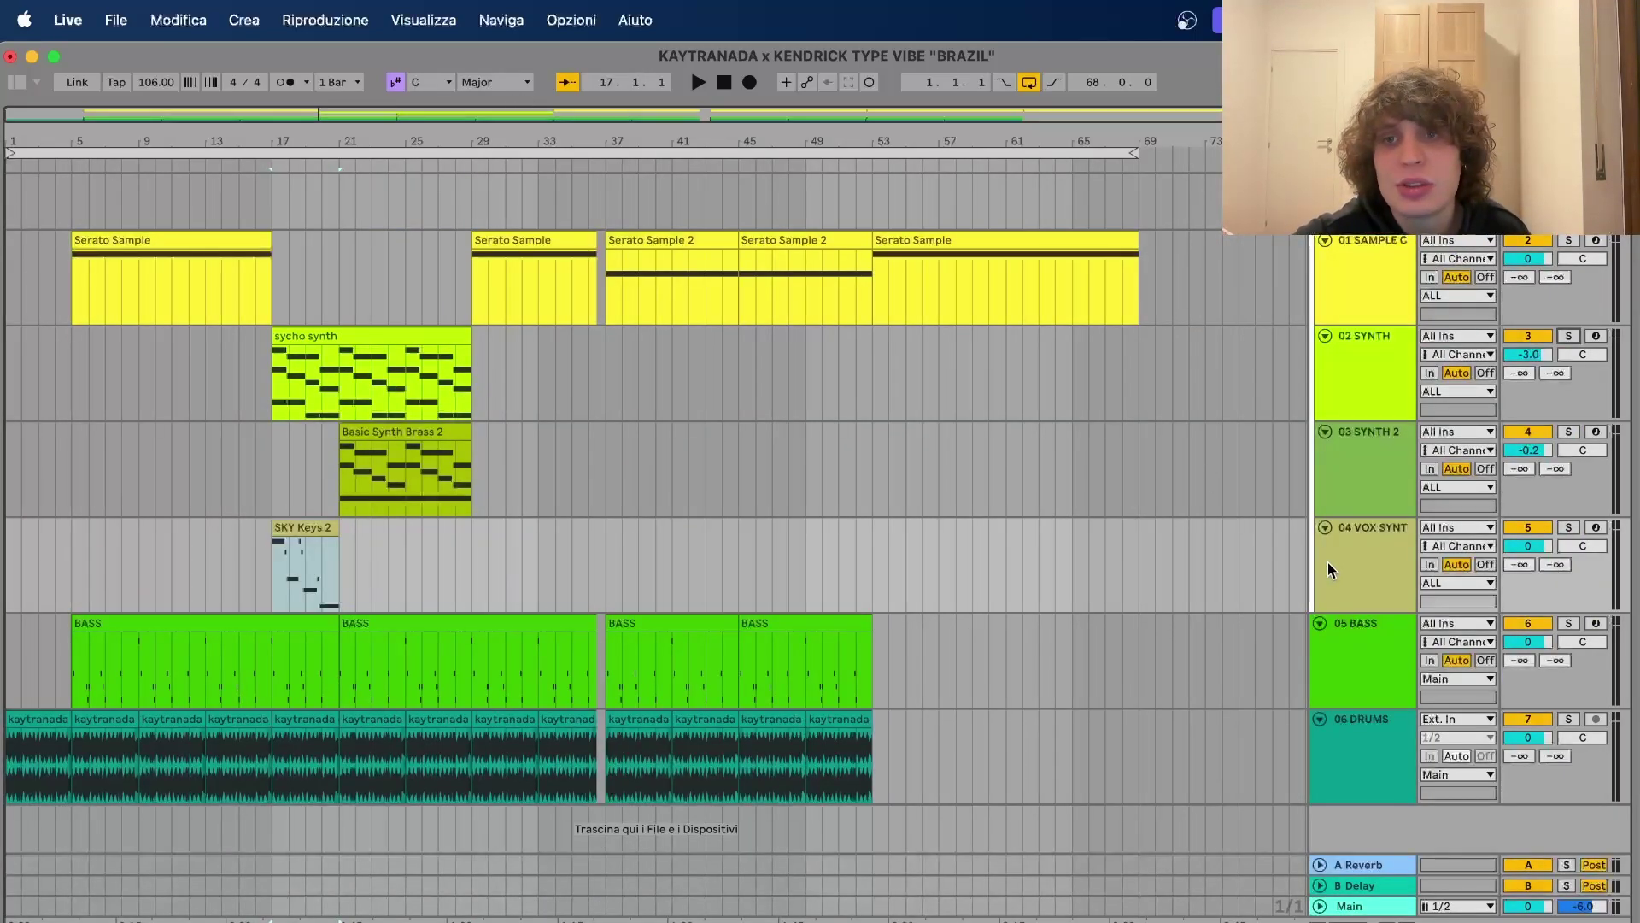
double_click(1367, 560)
click(148, 73)
- Play back the SKY Keys 2 melody with its notes shown in an enlarged piano roll, and return to the arrangement
drag(273, 557, 342, 559)
double_click(301, 519)
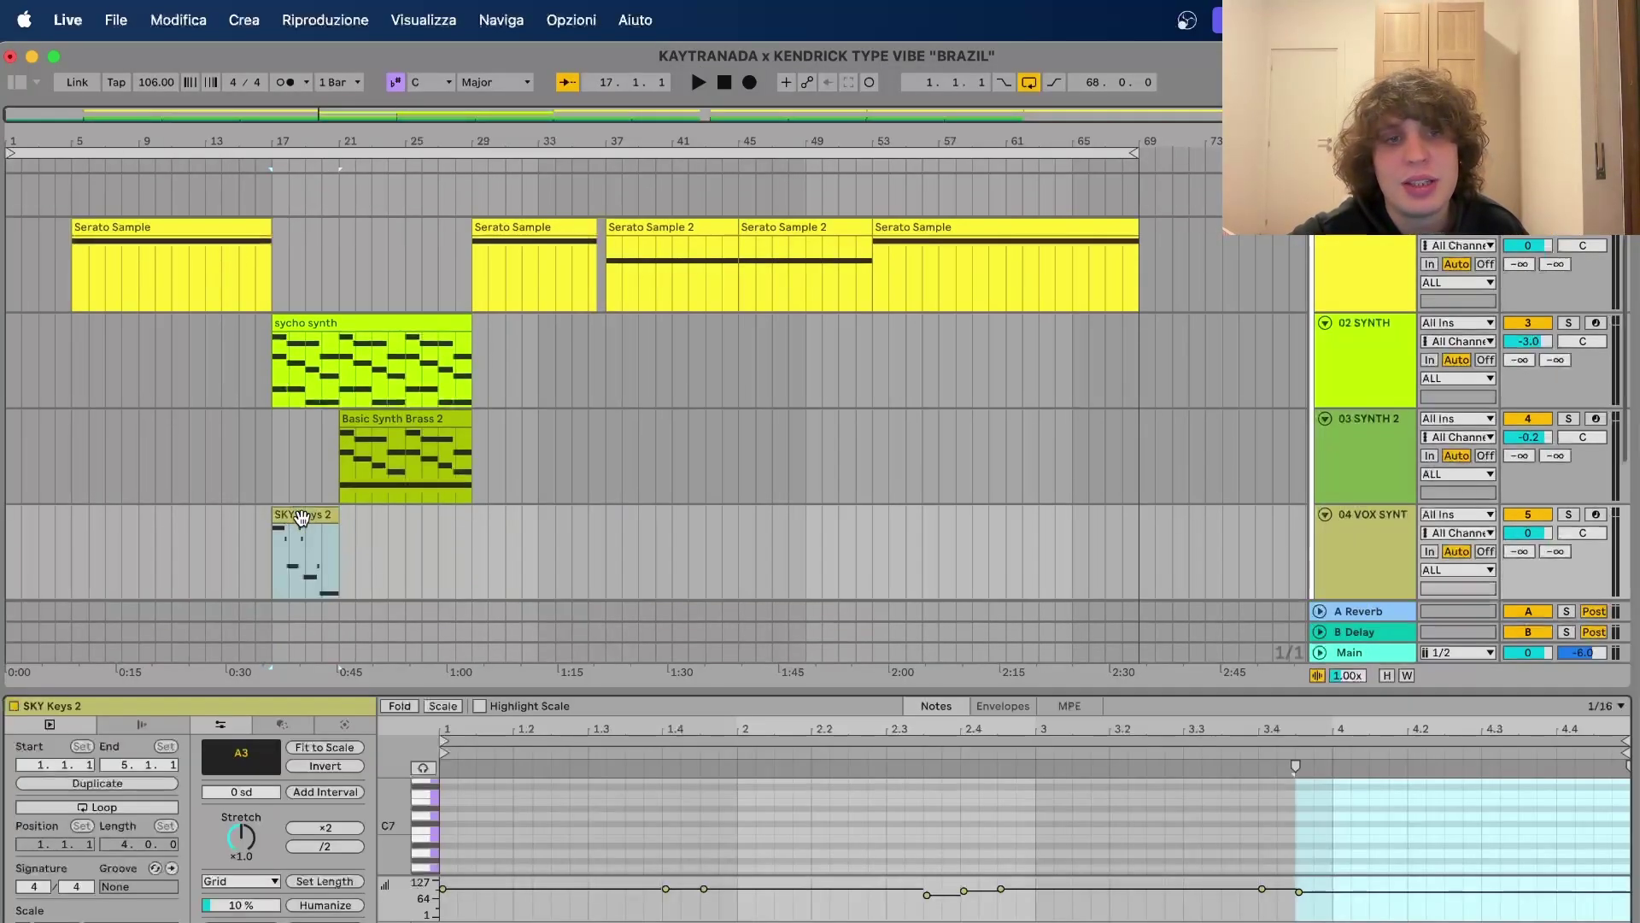
double_click(563, 690)
key(space)
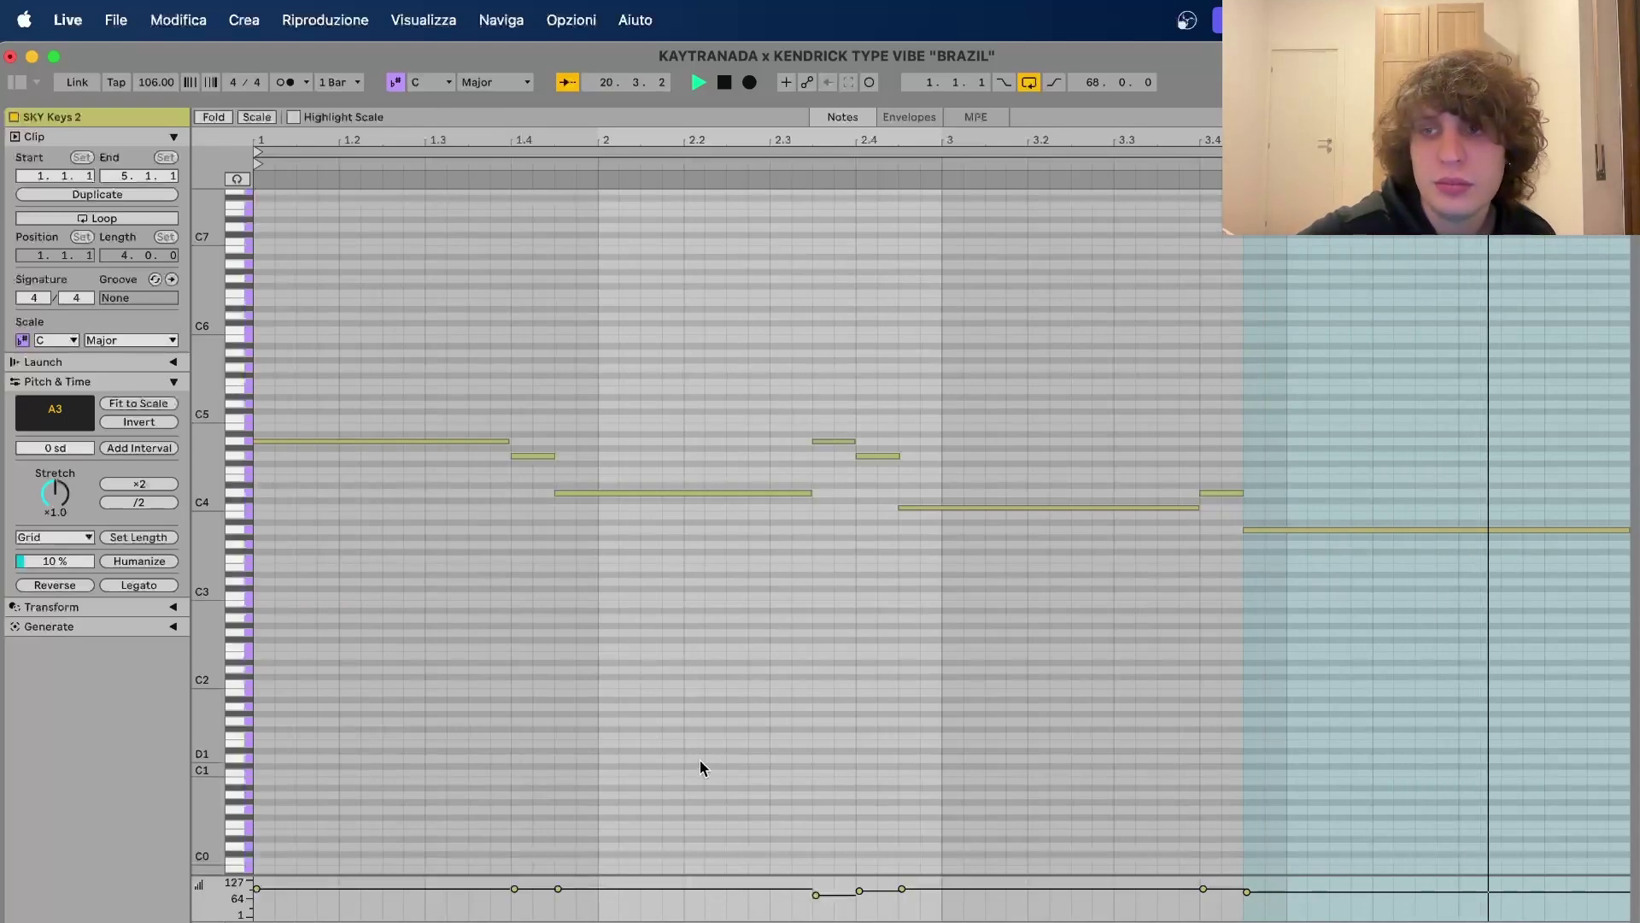
key(super+space)
key(Escape)
key(Tab)
key(space)
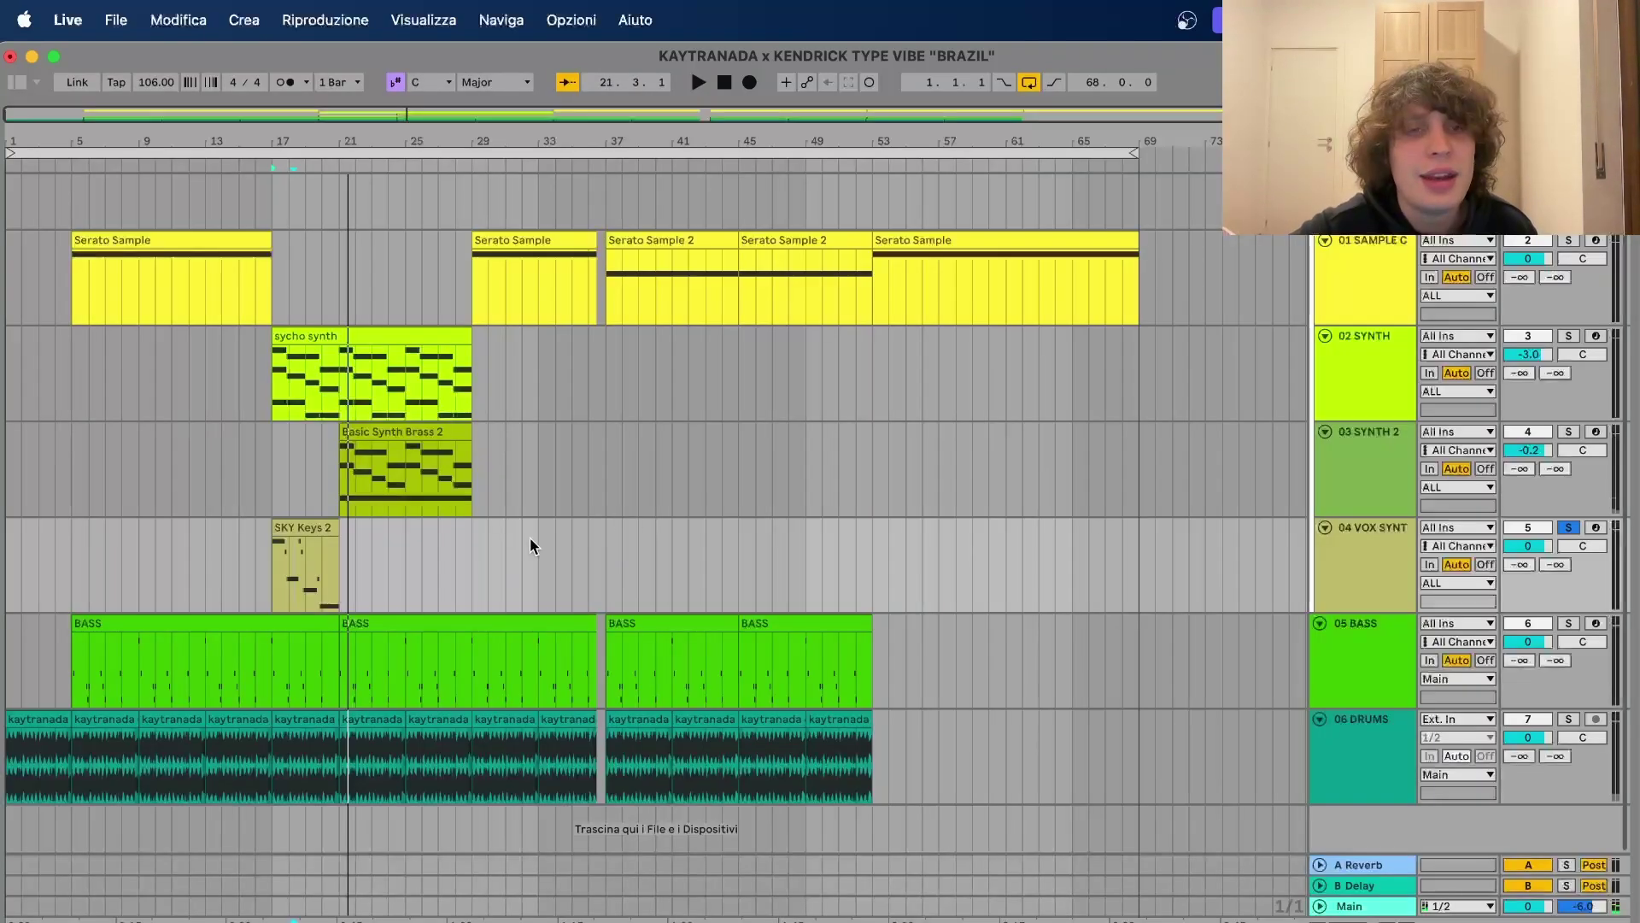
- Unsolo the 04 VOX SYNT track and inspect the SKY Keys preset used for the Basic Synth Brass 2 clip on 03 SYNTH 2
click(353, 502)
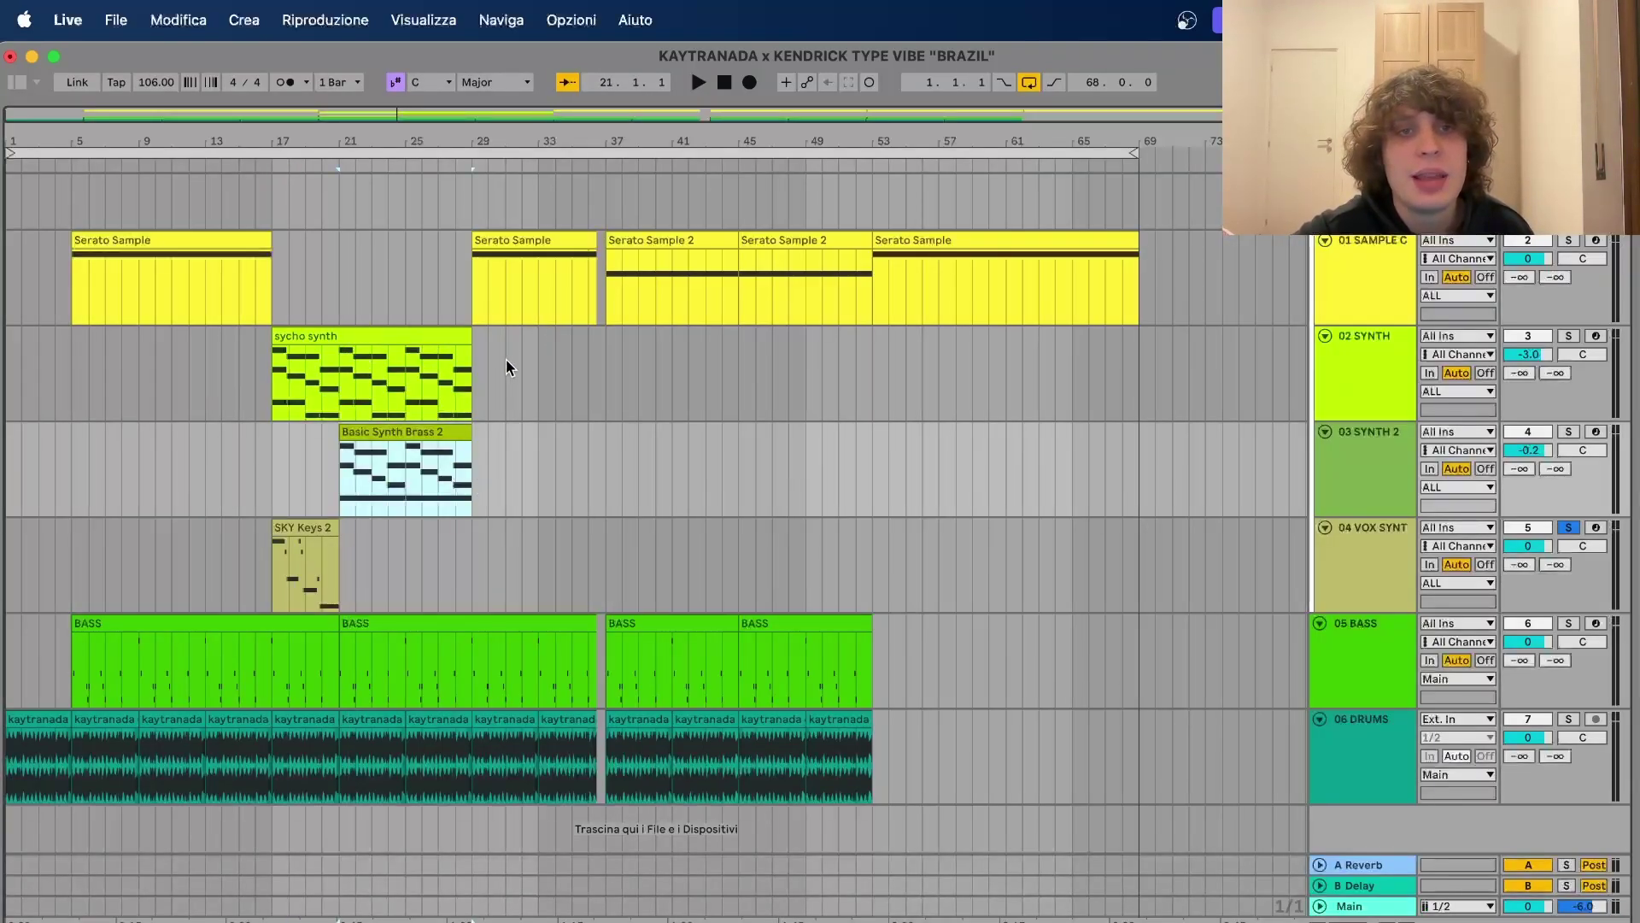
click(282, 373)
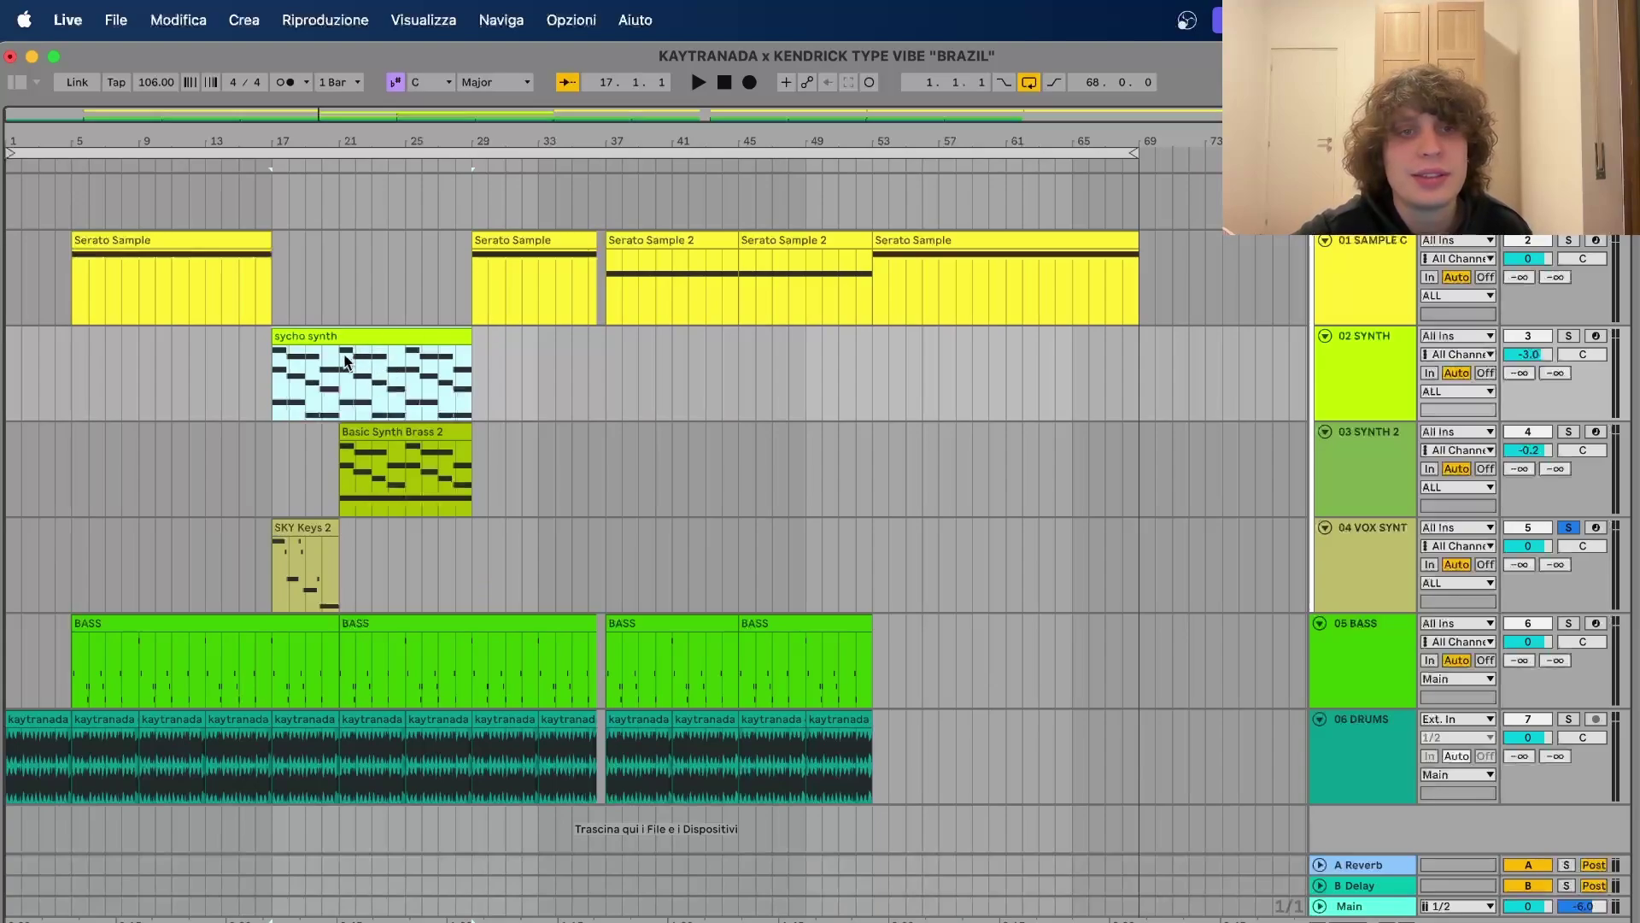
click(1570, 528)
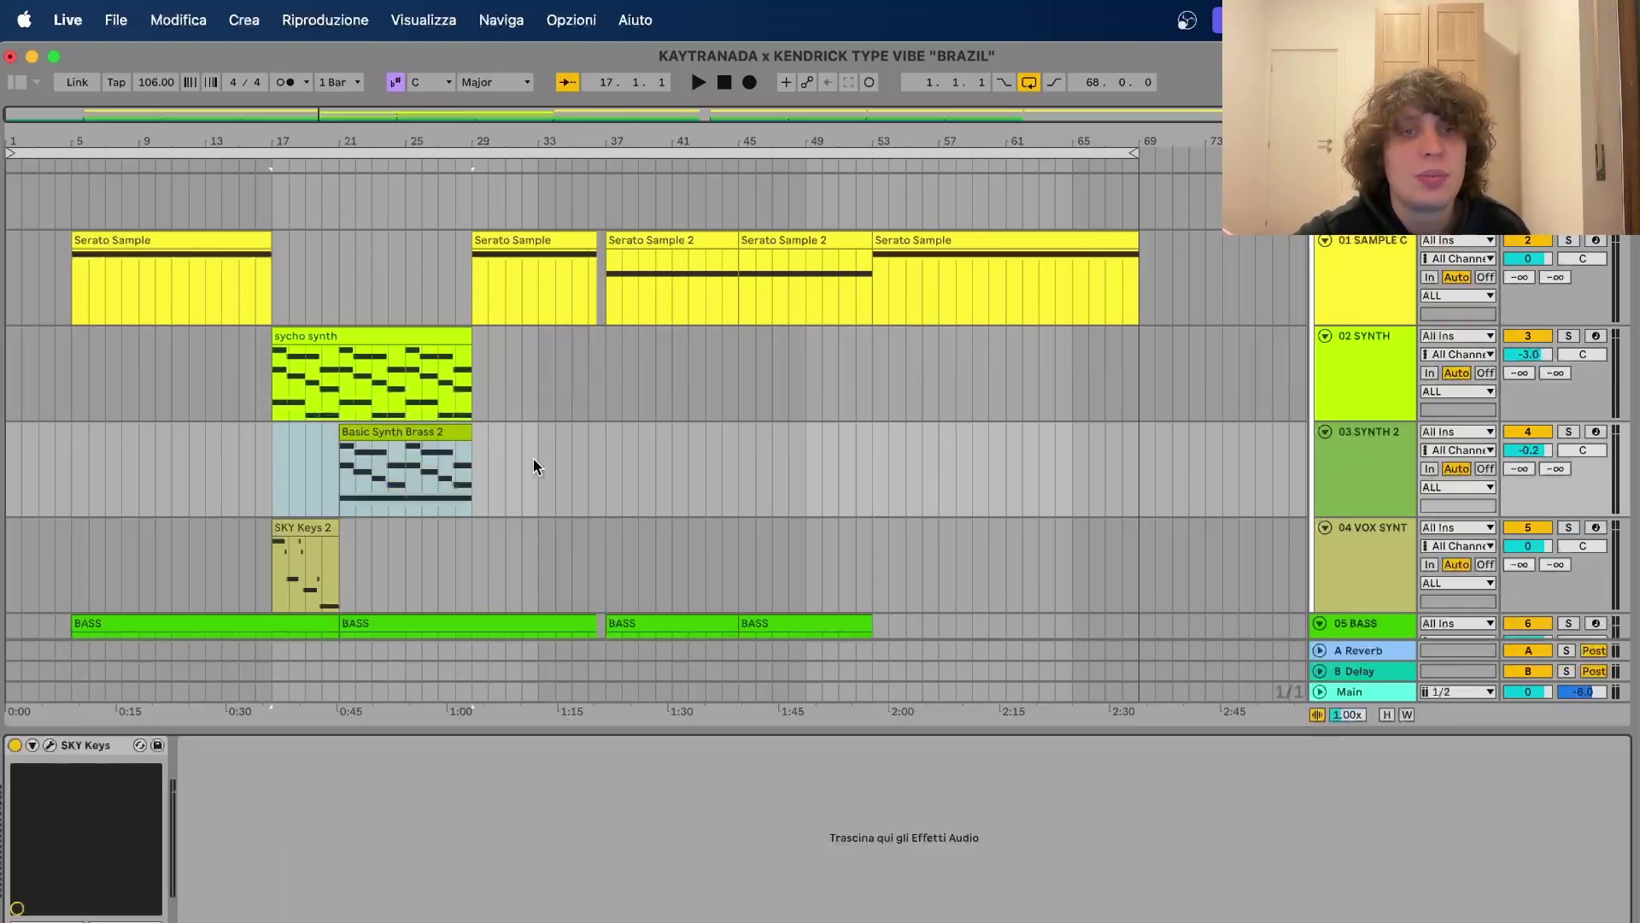
drag(469, 459, 339, 459)
click(49, 745)
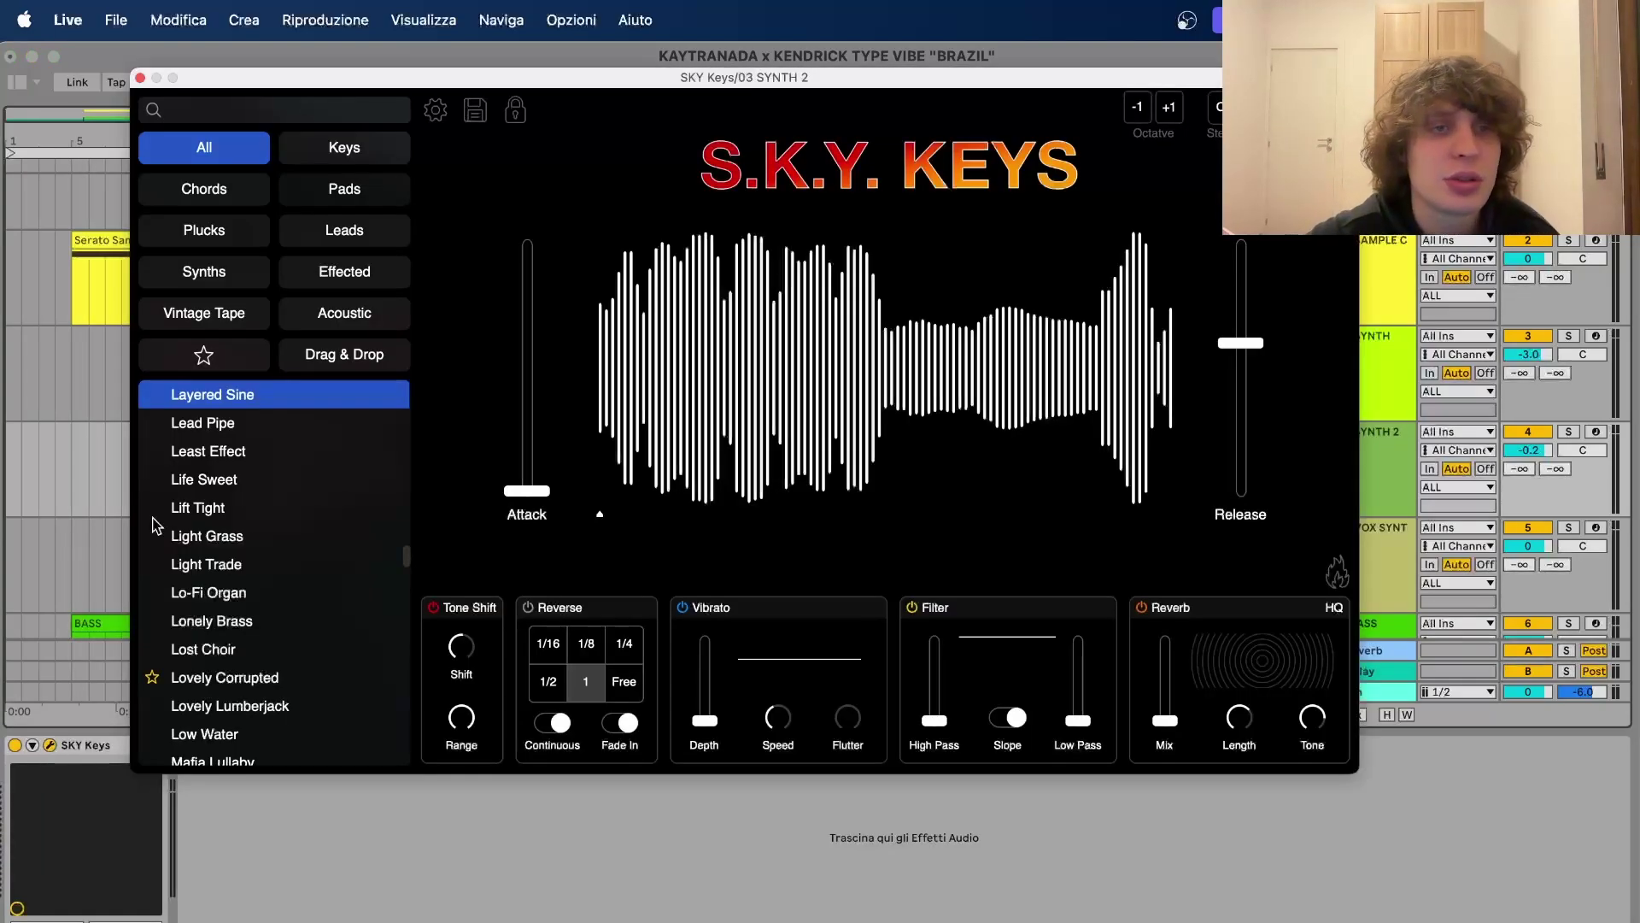
click(140, 78)
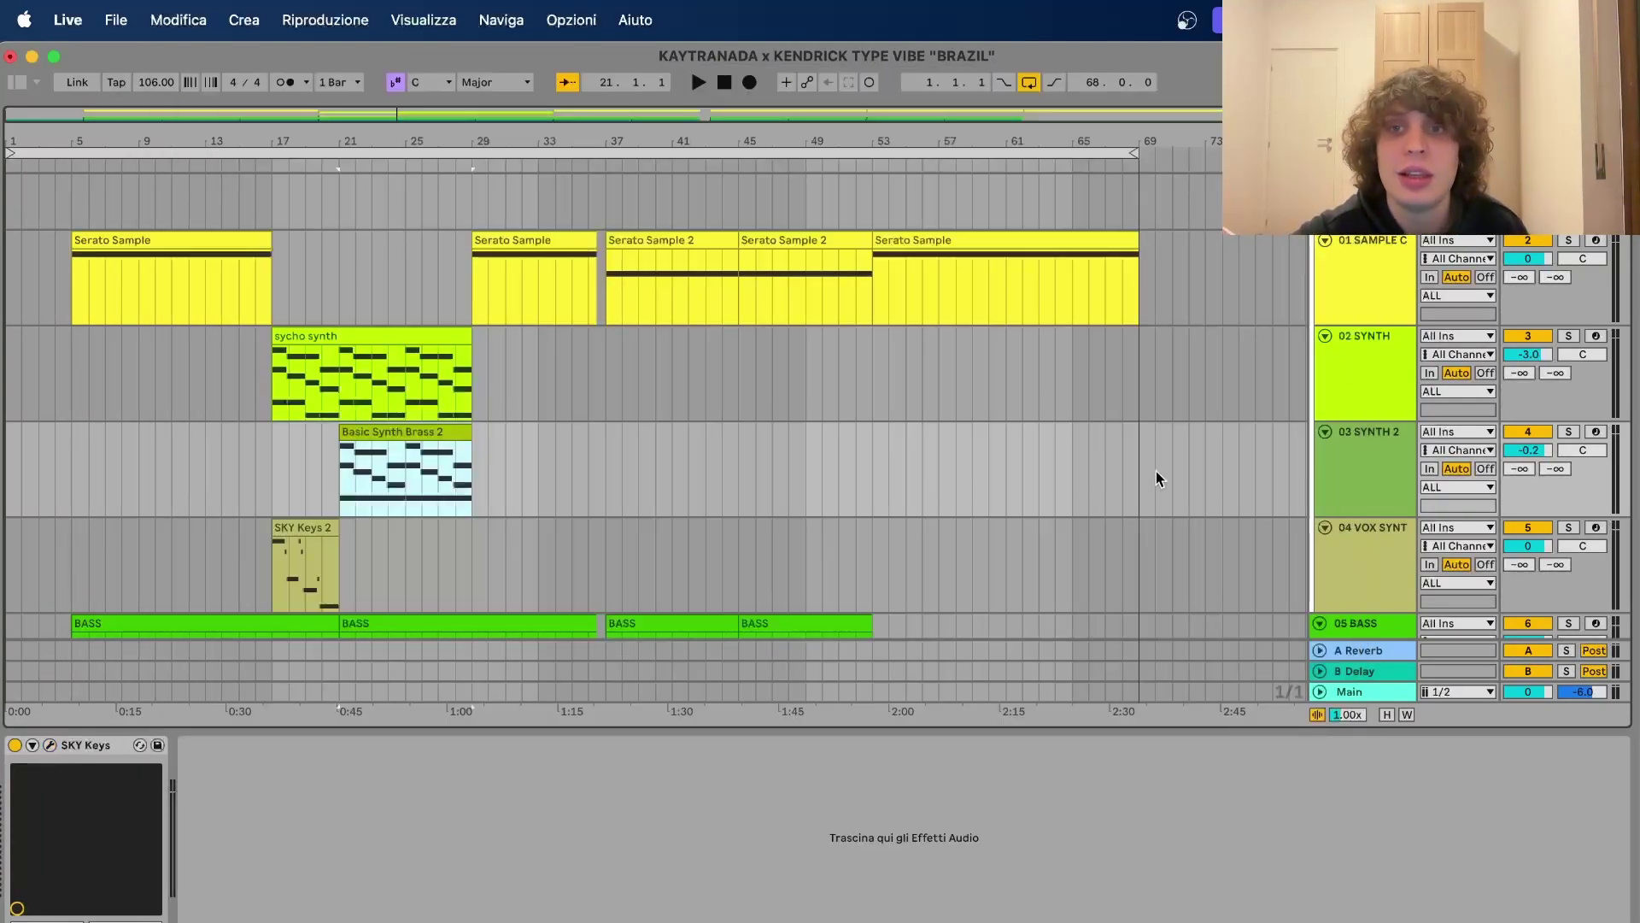
- Solo 03 SYNTH 2 and play back the Basic Synth Brass 2 clip from bar 21 to its end
click(1569, 431)
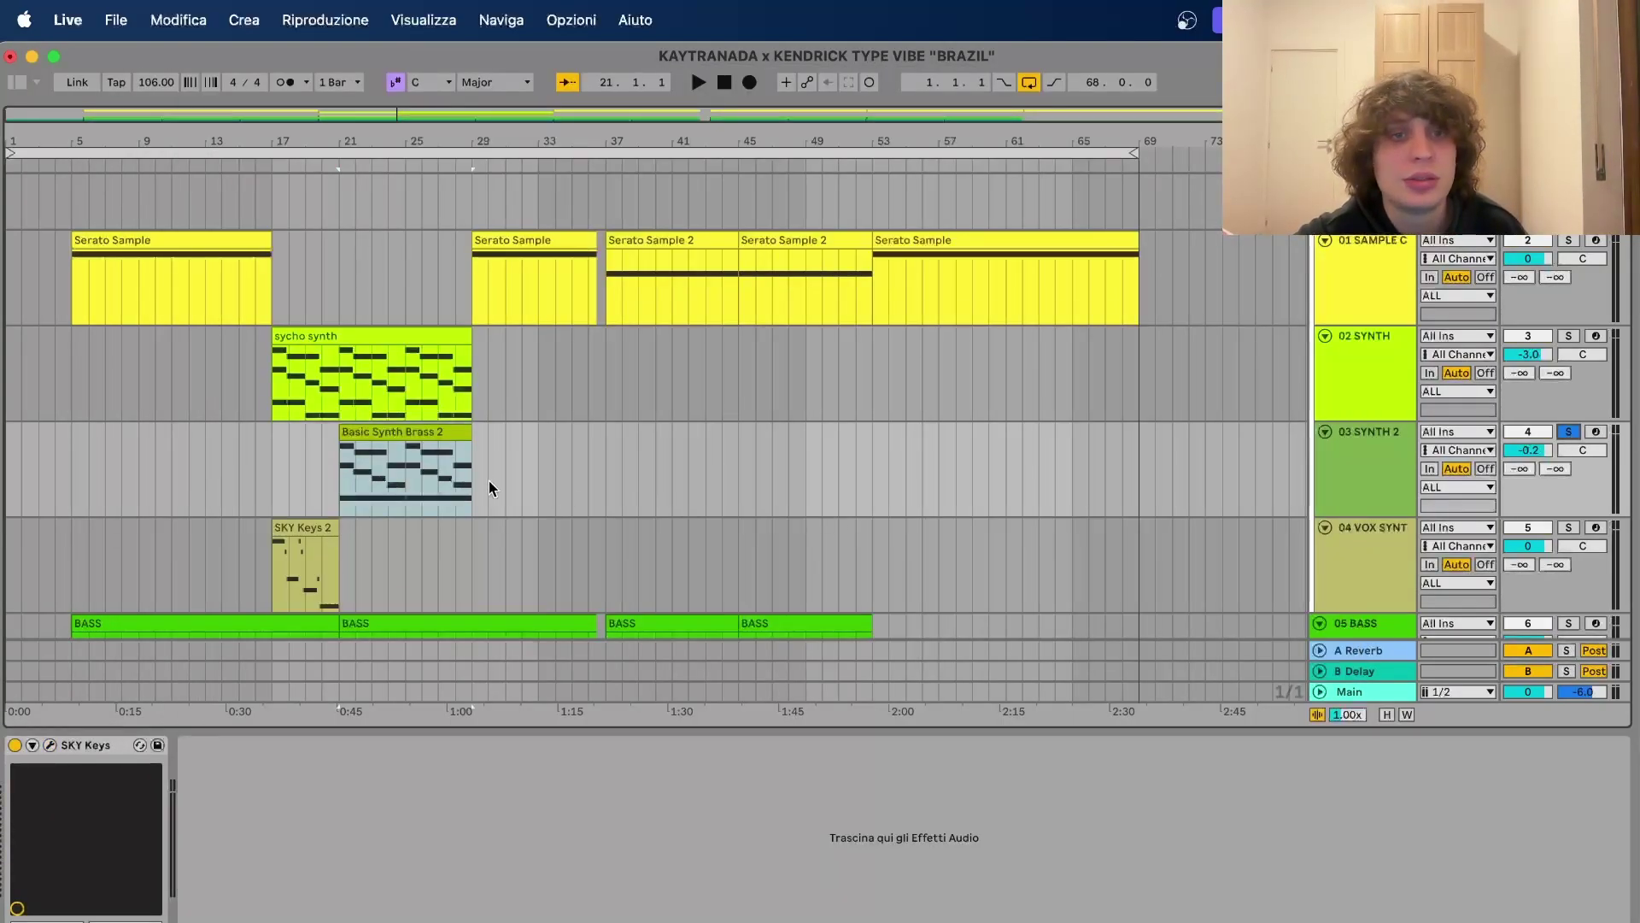
click(411, 478)
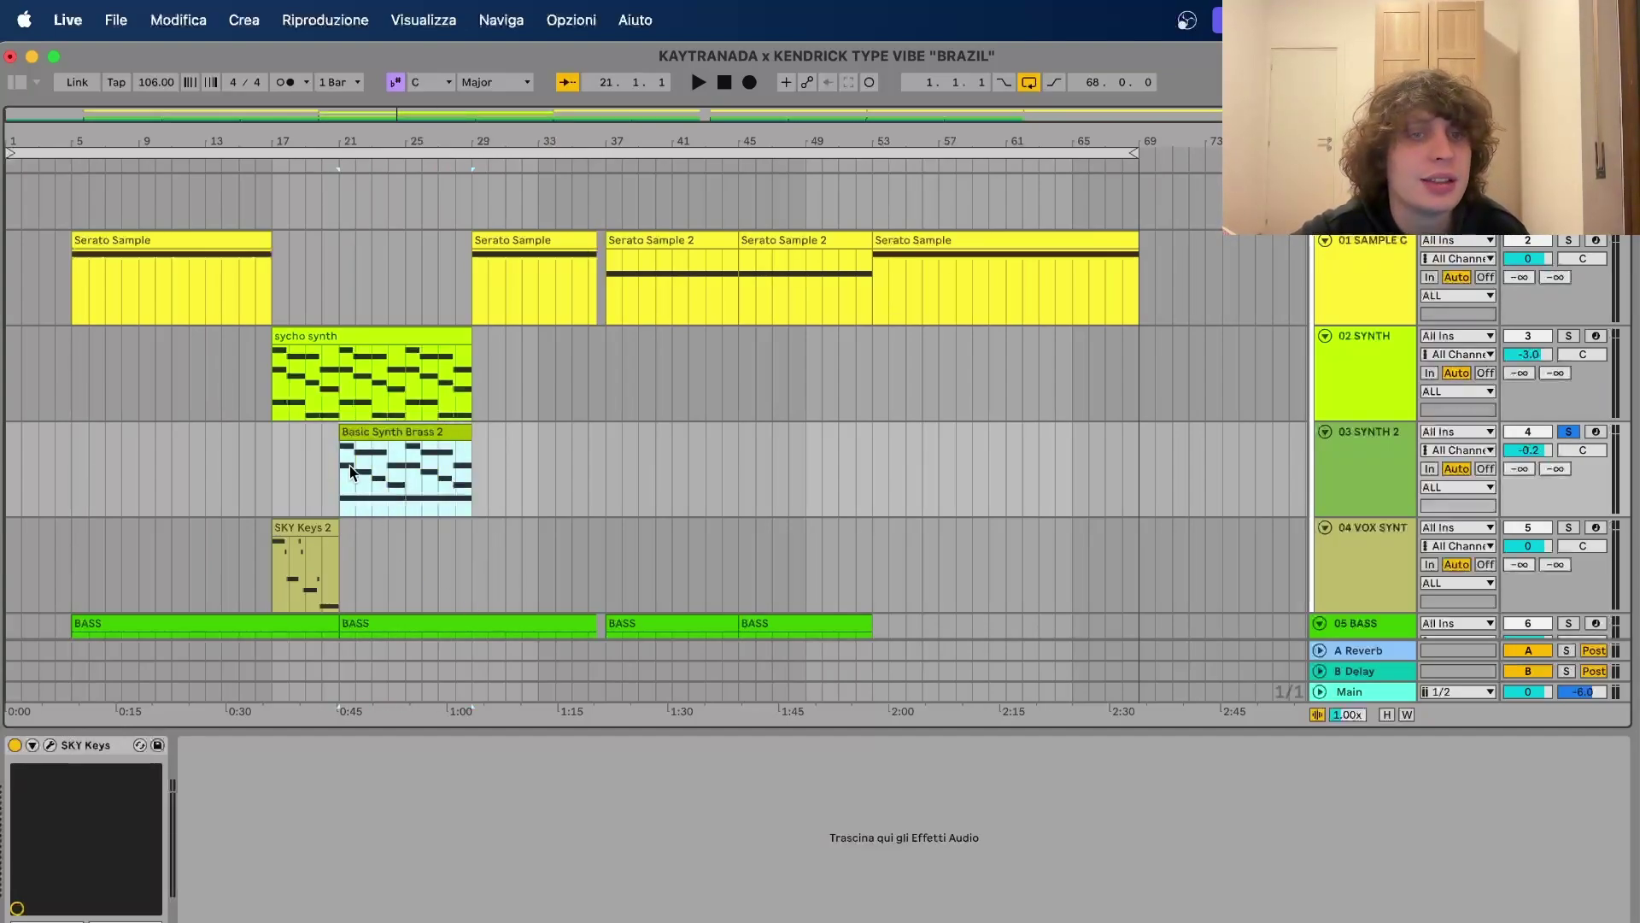
key(space)
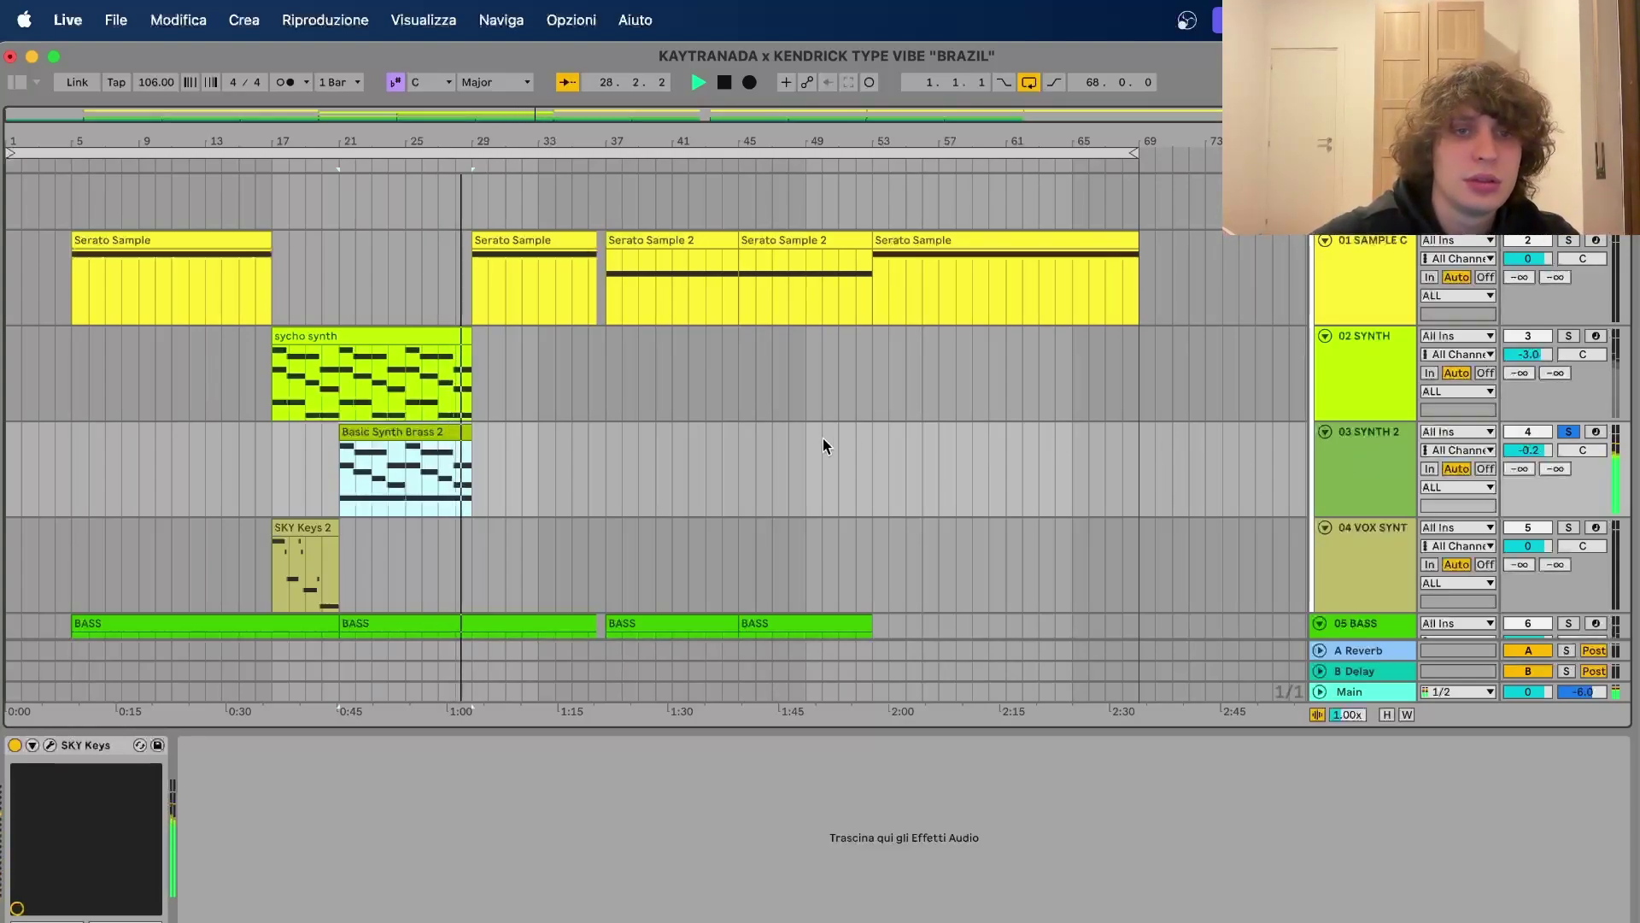
key(space)
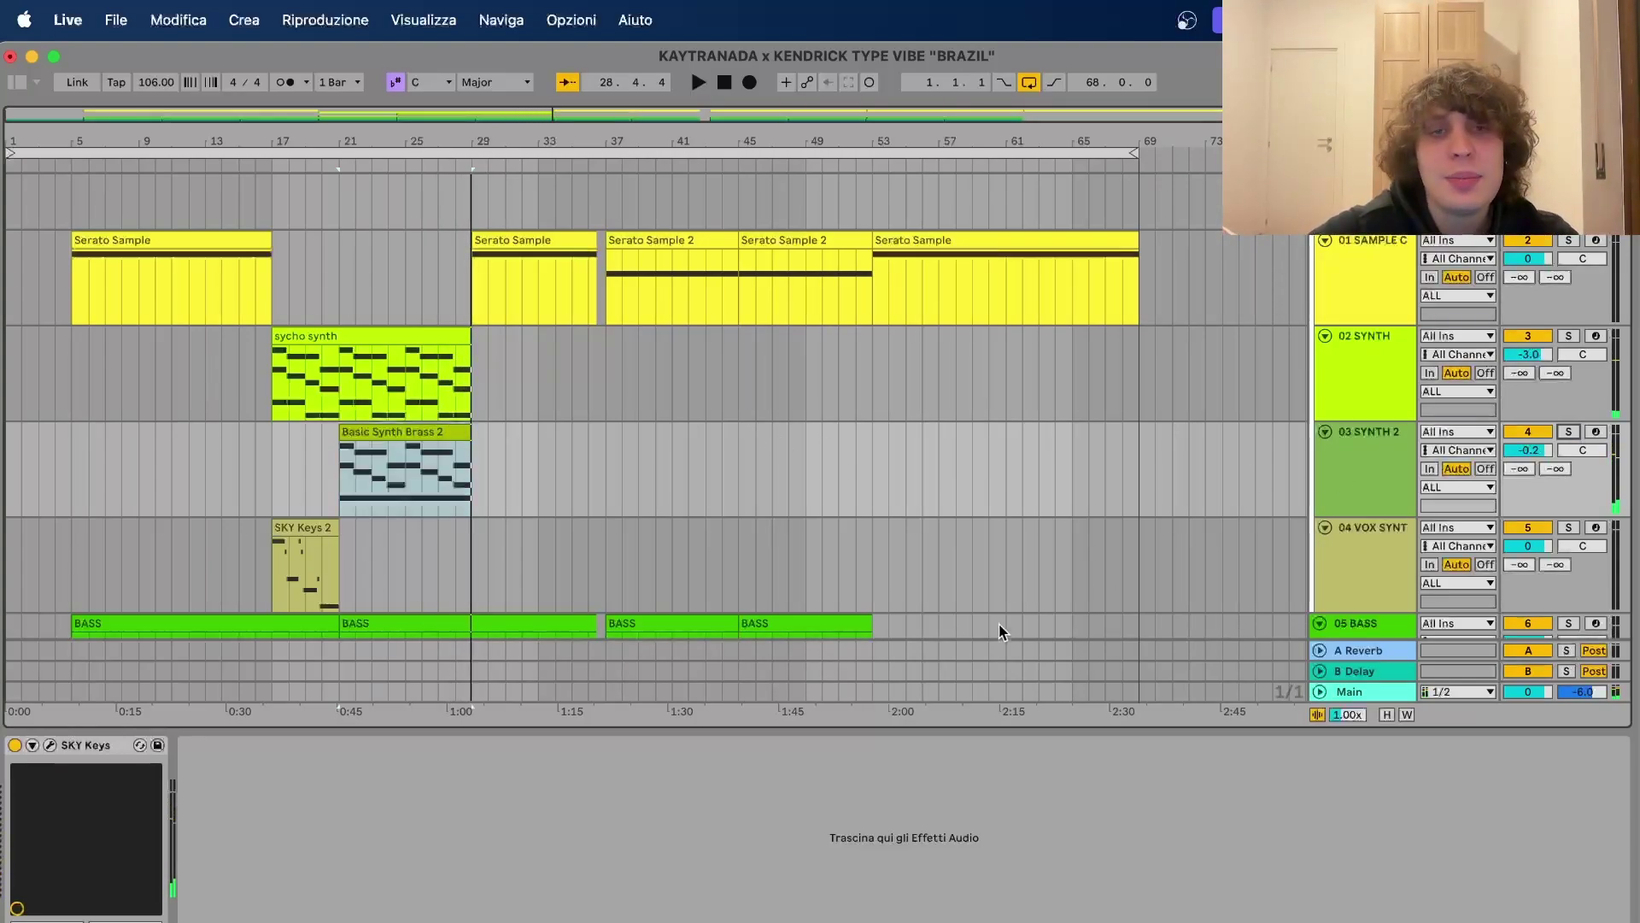
scroll(729, 524, down, 2)
scroll(729, 524, down, 2)
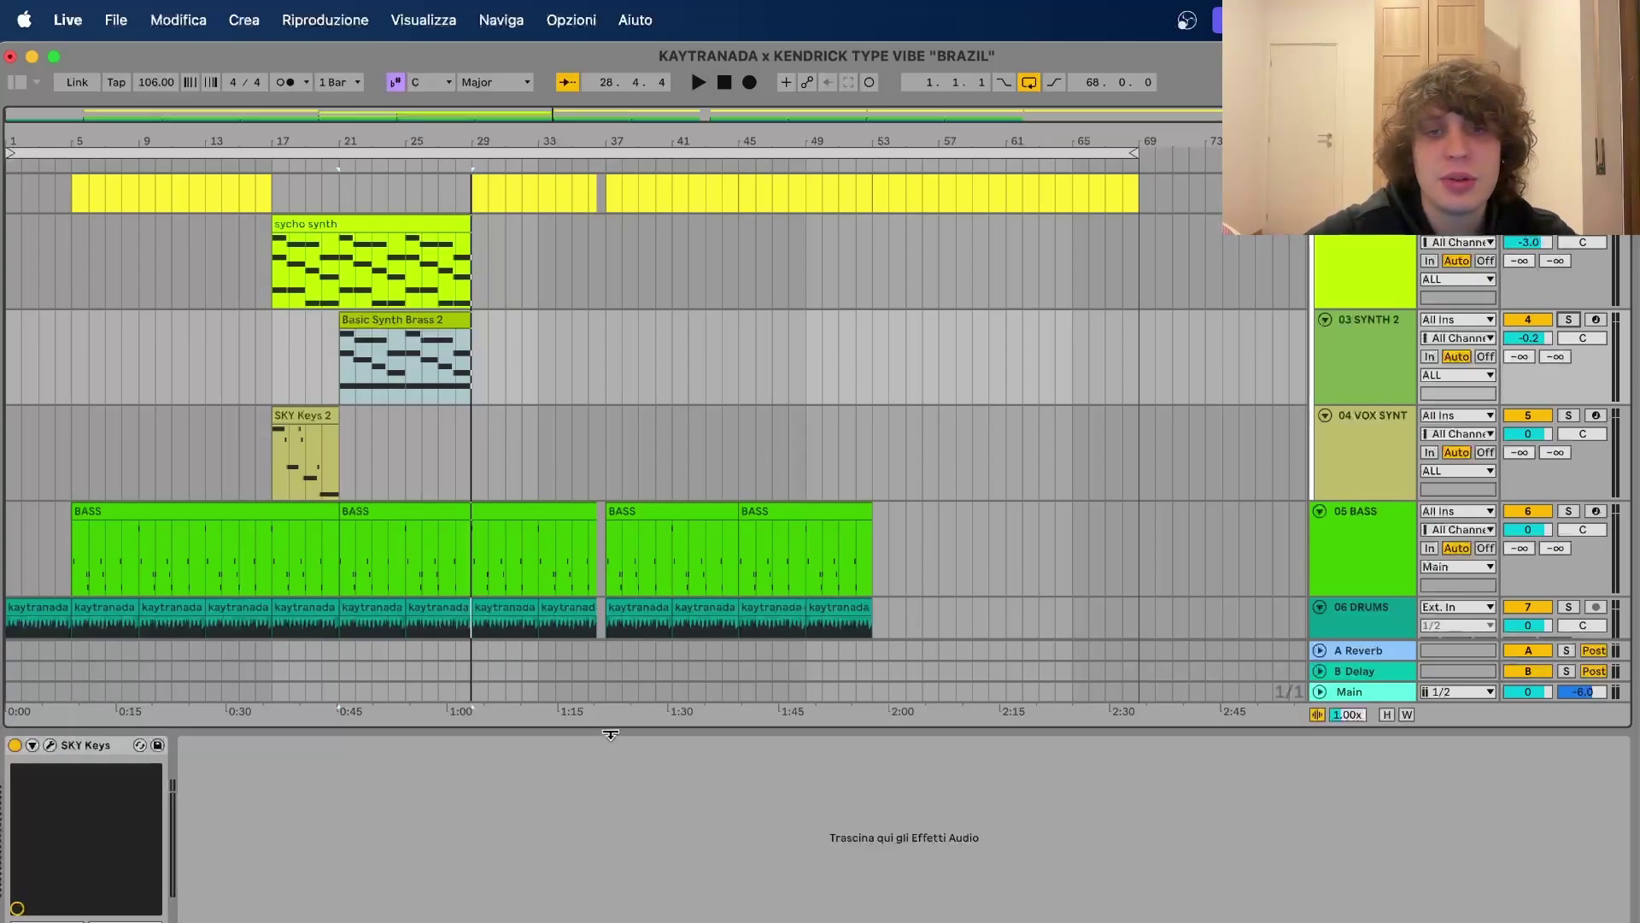
scroll(561, 629, up, 3)
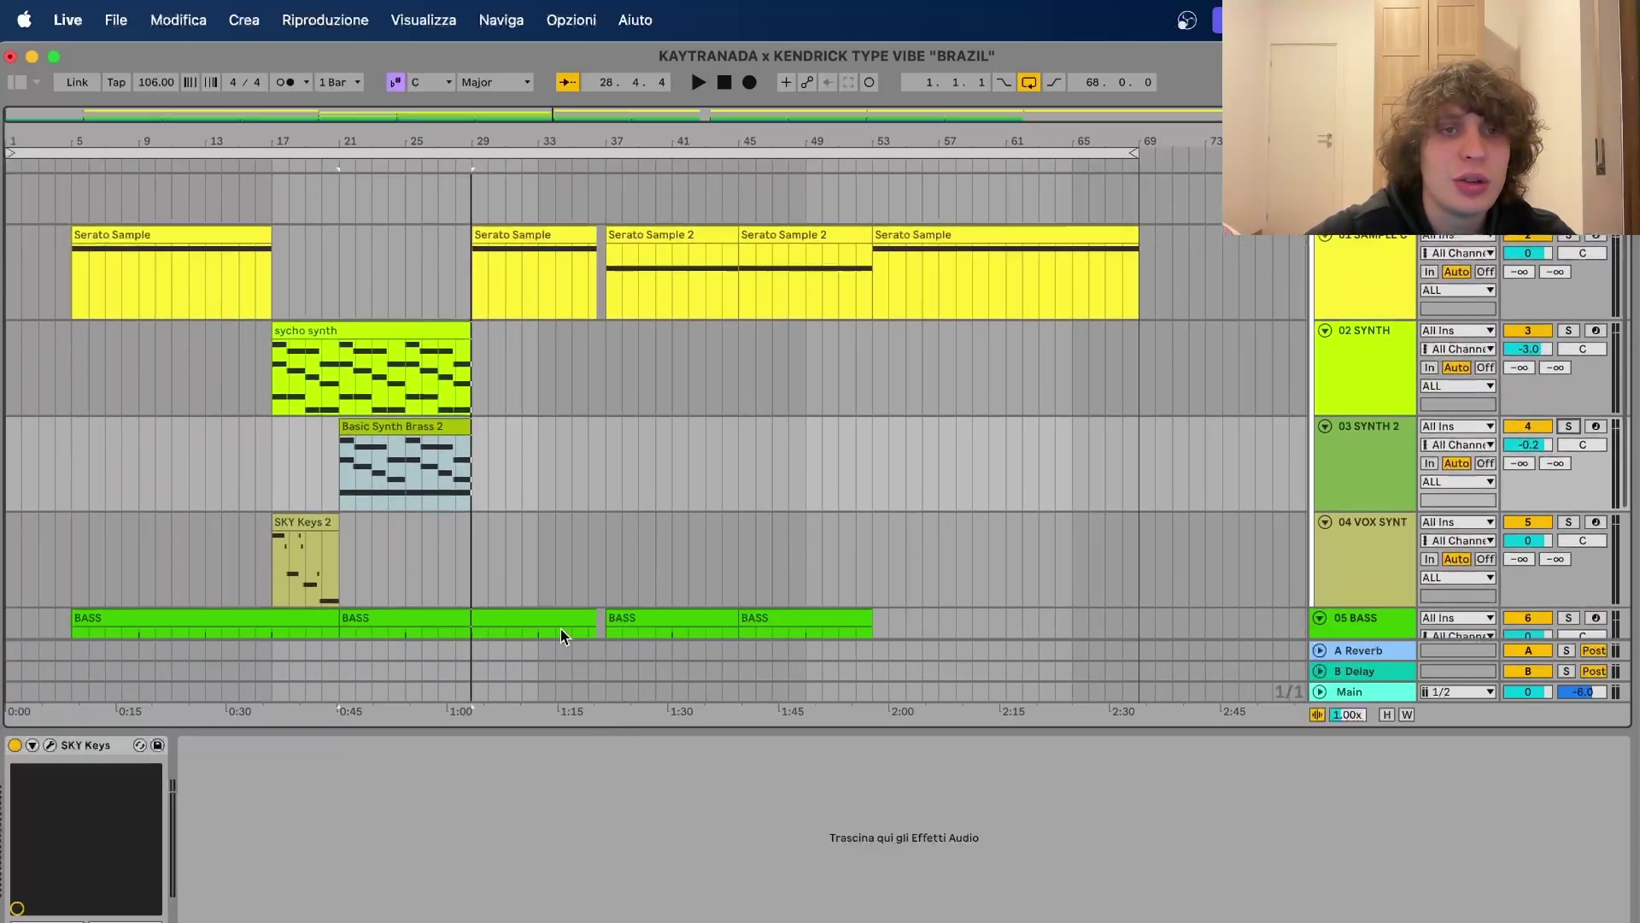
scroll(560, 629, down, 3)
scroll(561, 615, down, 2)
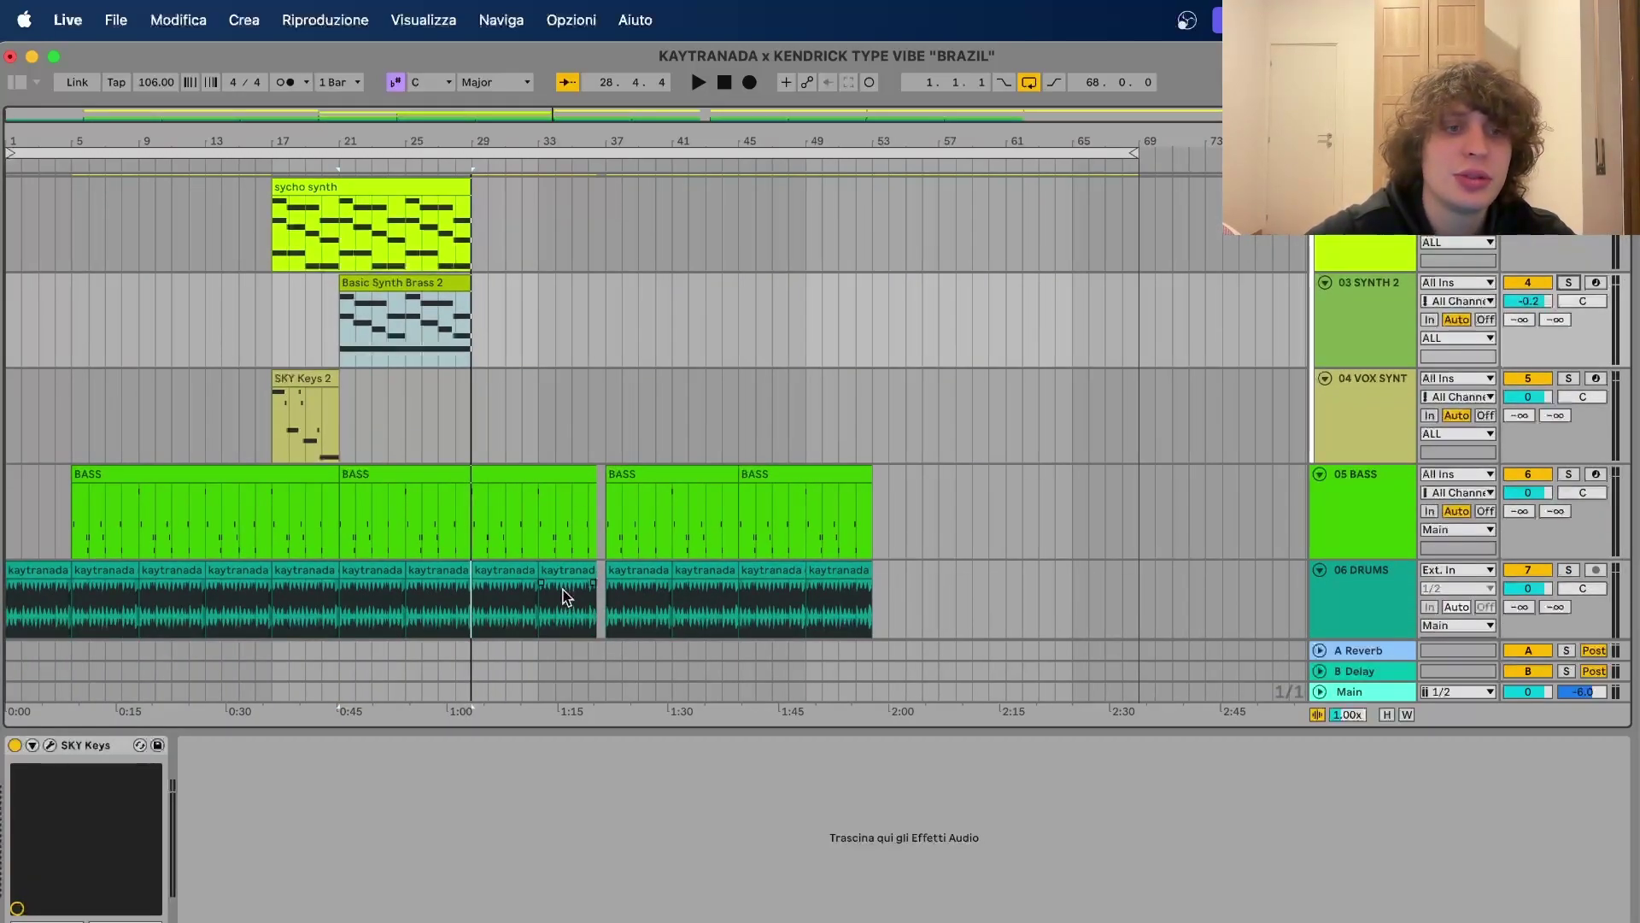
scroll(551, 570, up, 5)
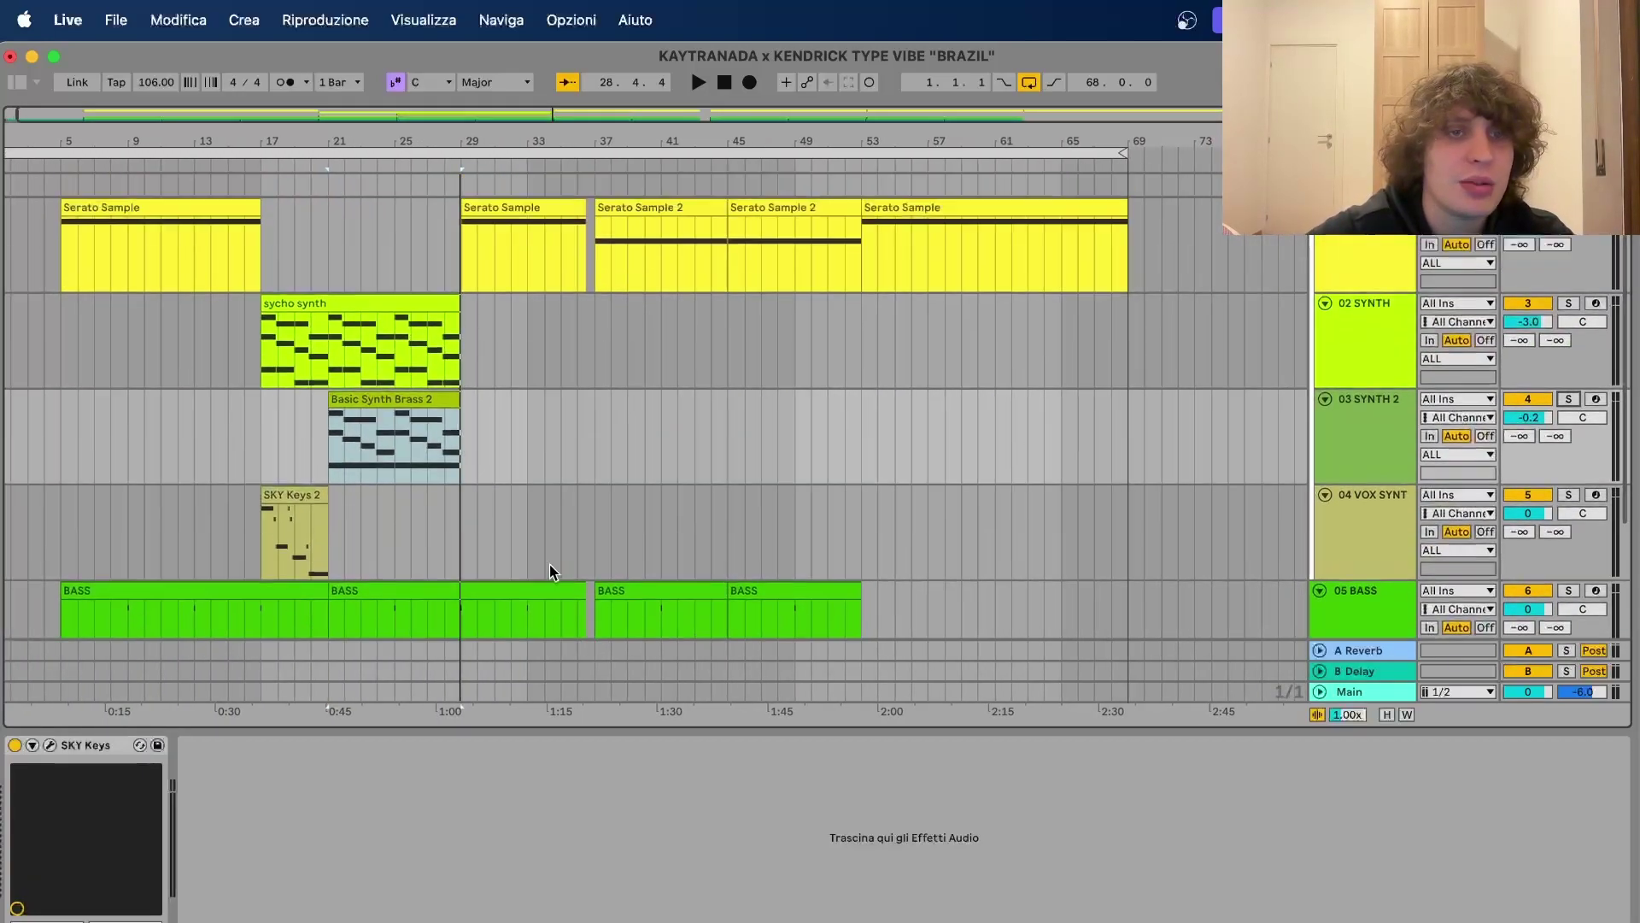
scroll(564, 564, down, 3)
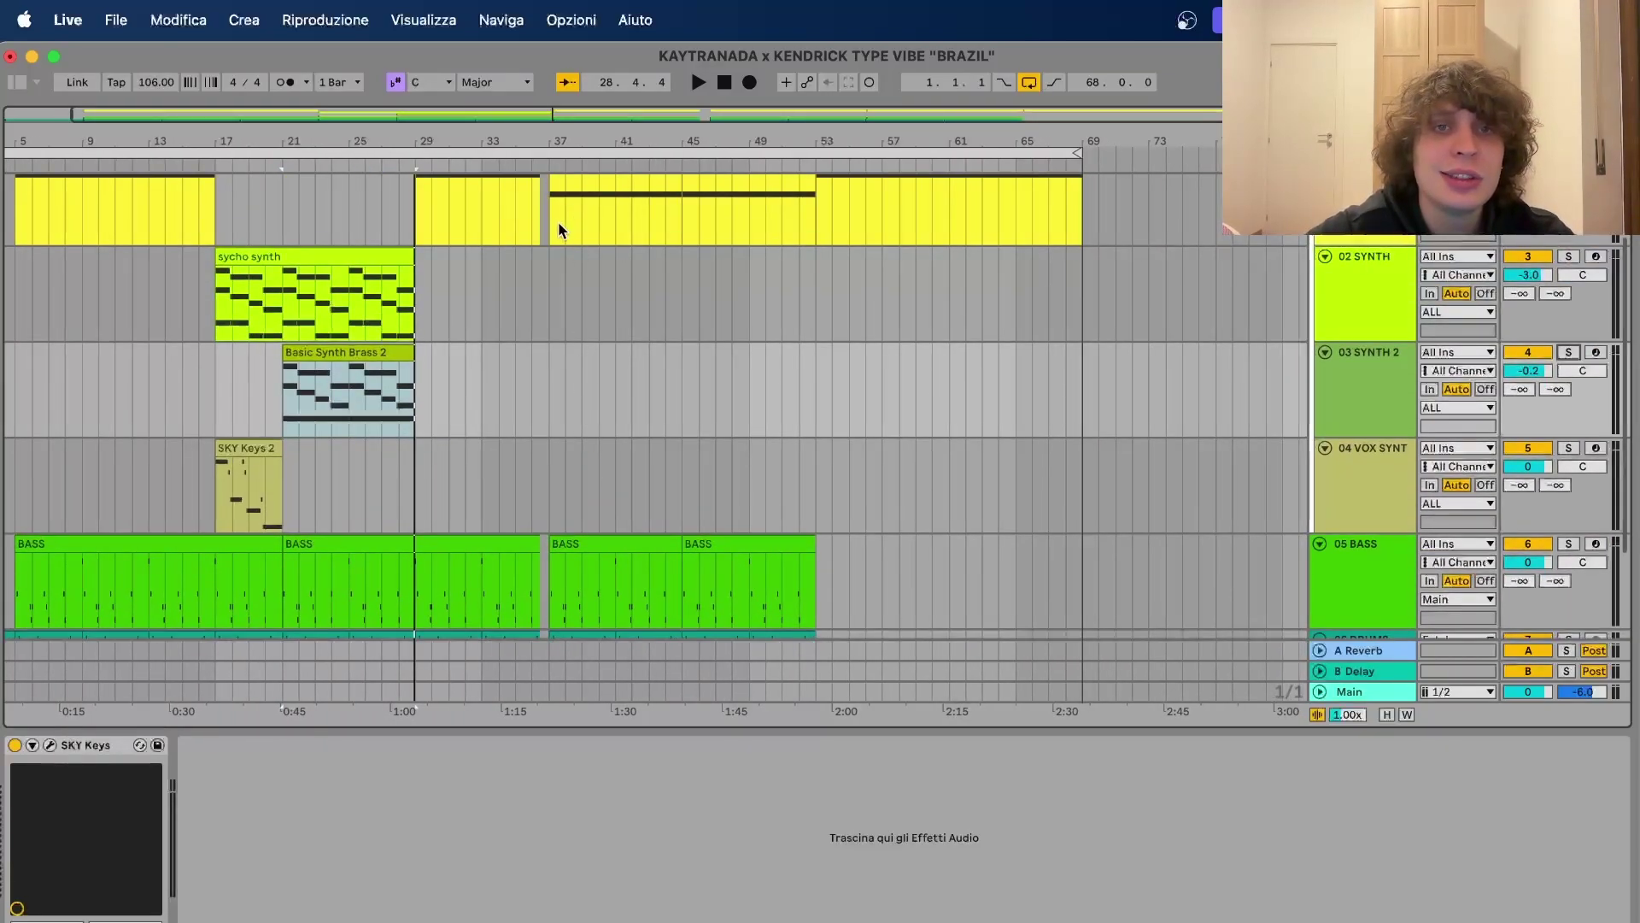
- Solo 01 SAMPLE CHOPS and play back the first Serato Sample 2 clip with the Serato Sample window open, and close the plug-in
scroll(560, 222, up, 3)
click(681, 275)
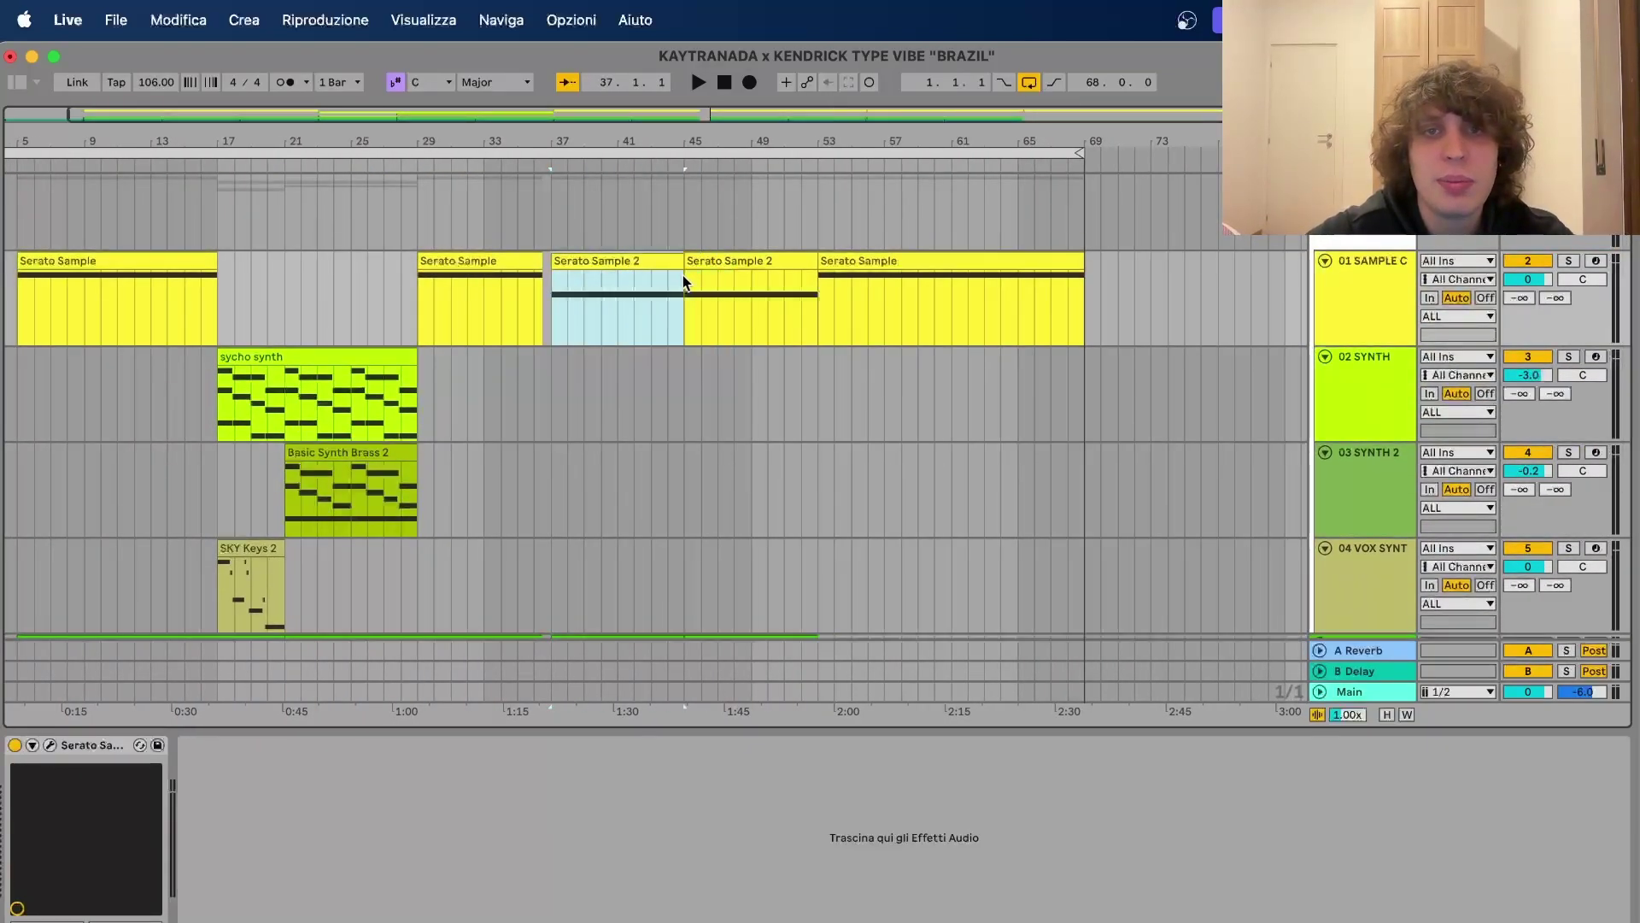
scroll(740, 370, down, 3)
scroll(1077, 380, up, 3)
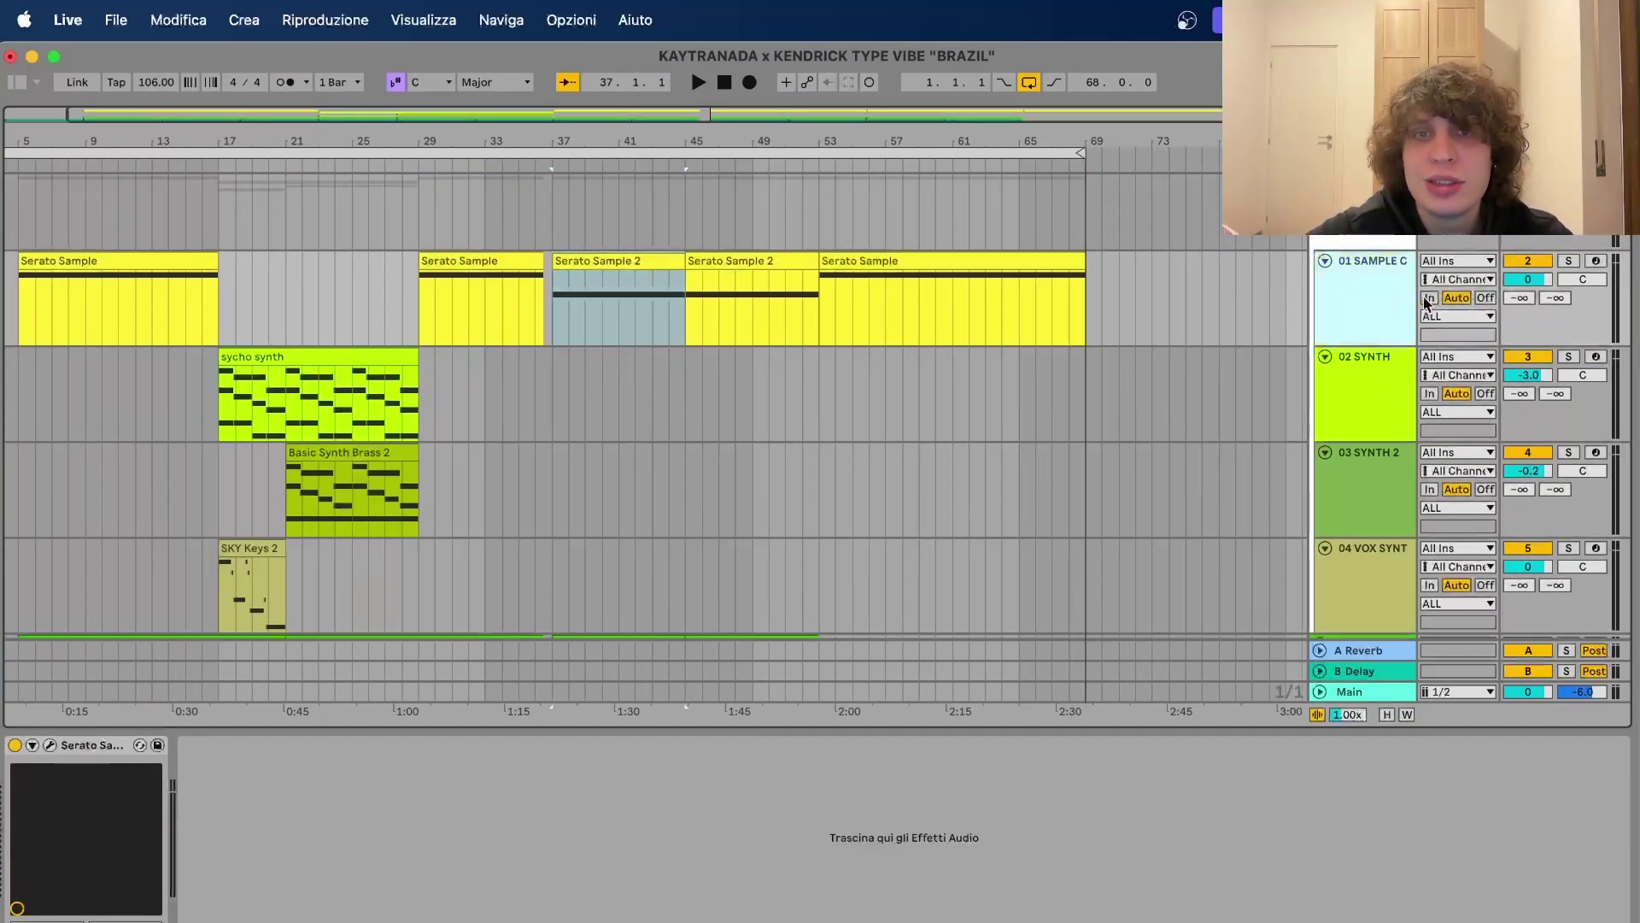
drag(561, 321, 689, 315)
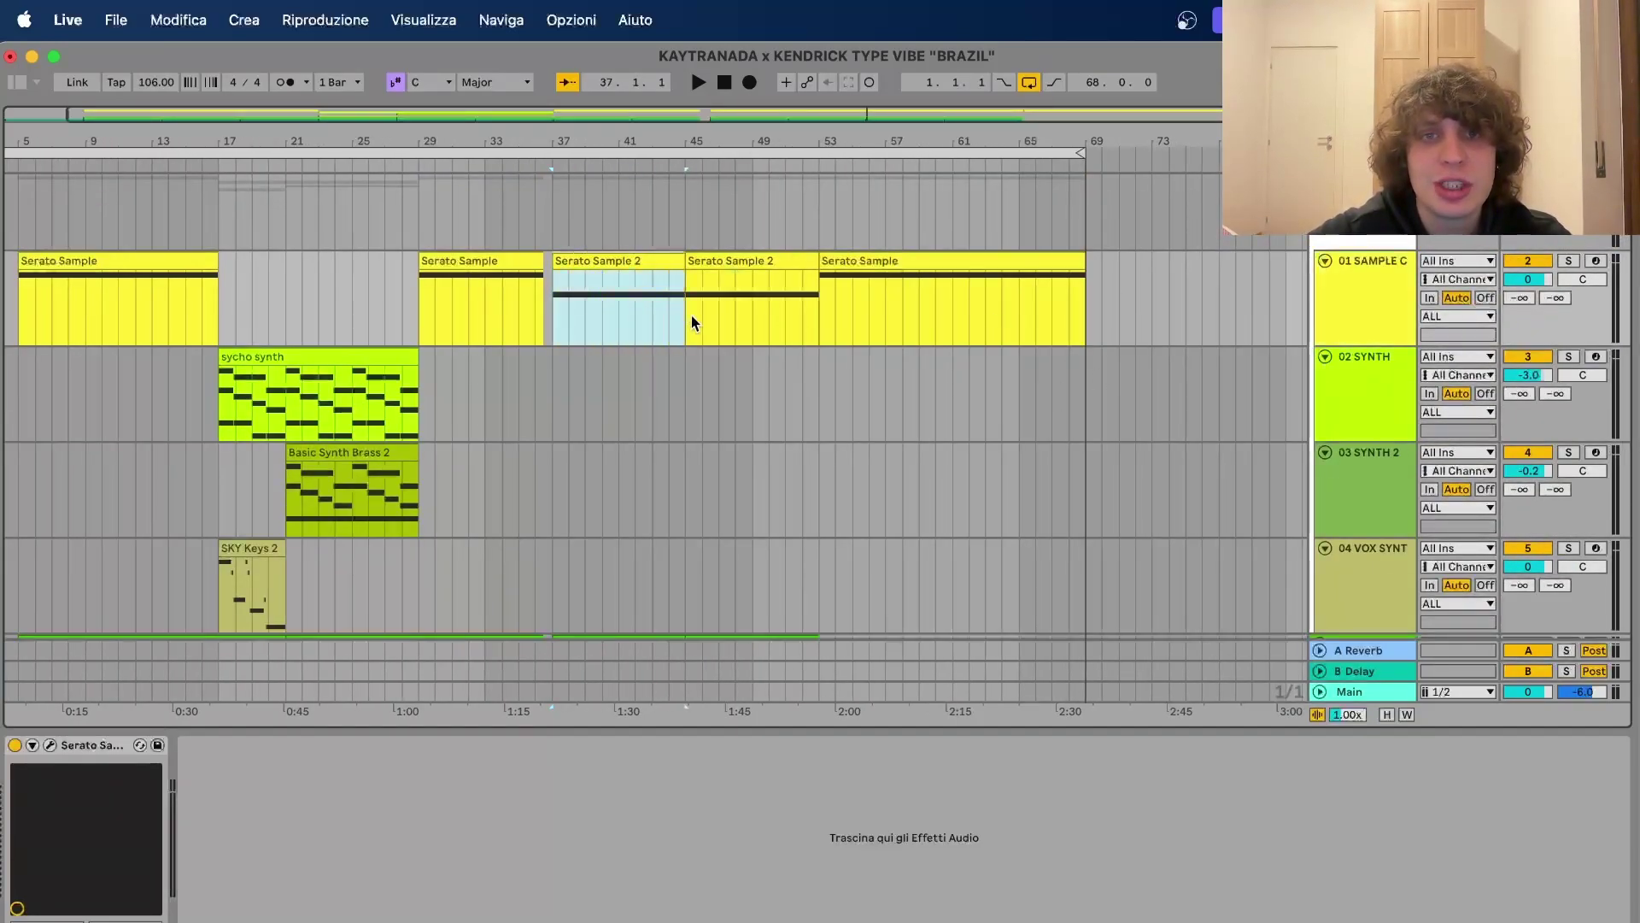
click(50, 745)
click(1577, 261)
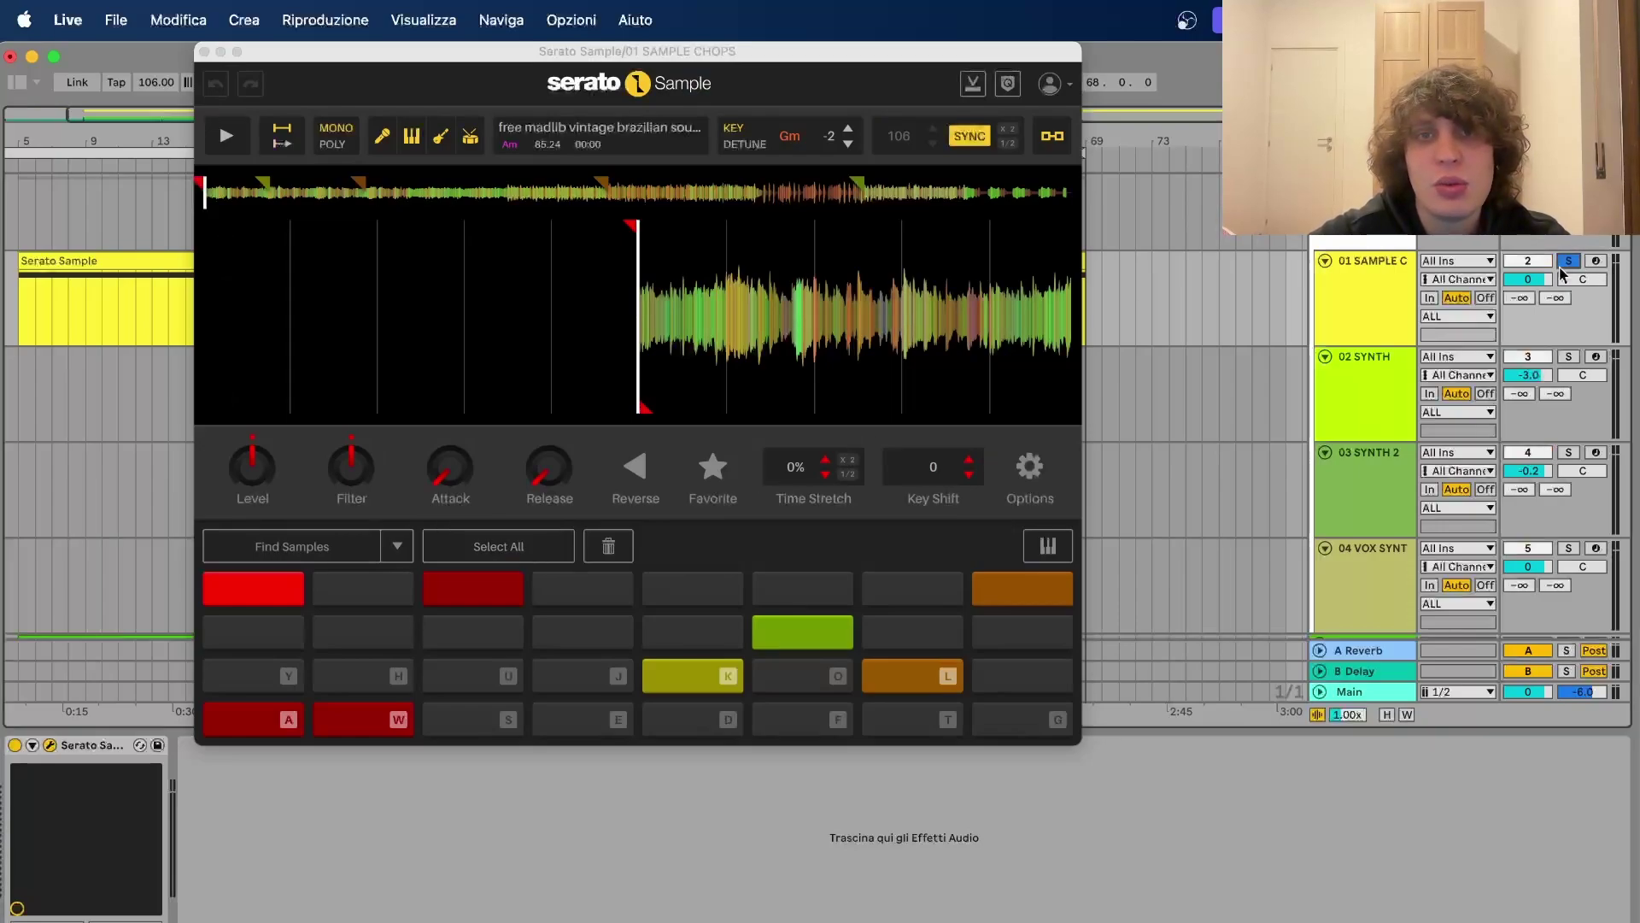
key(space)
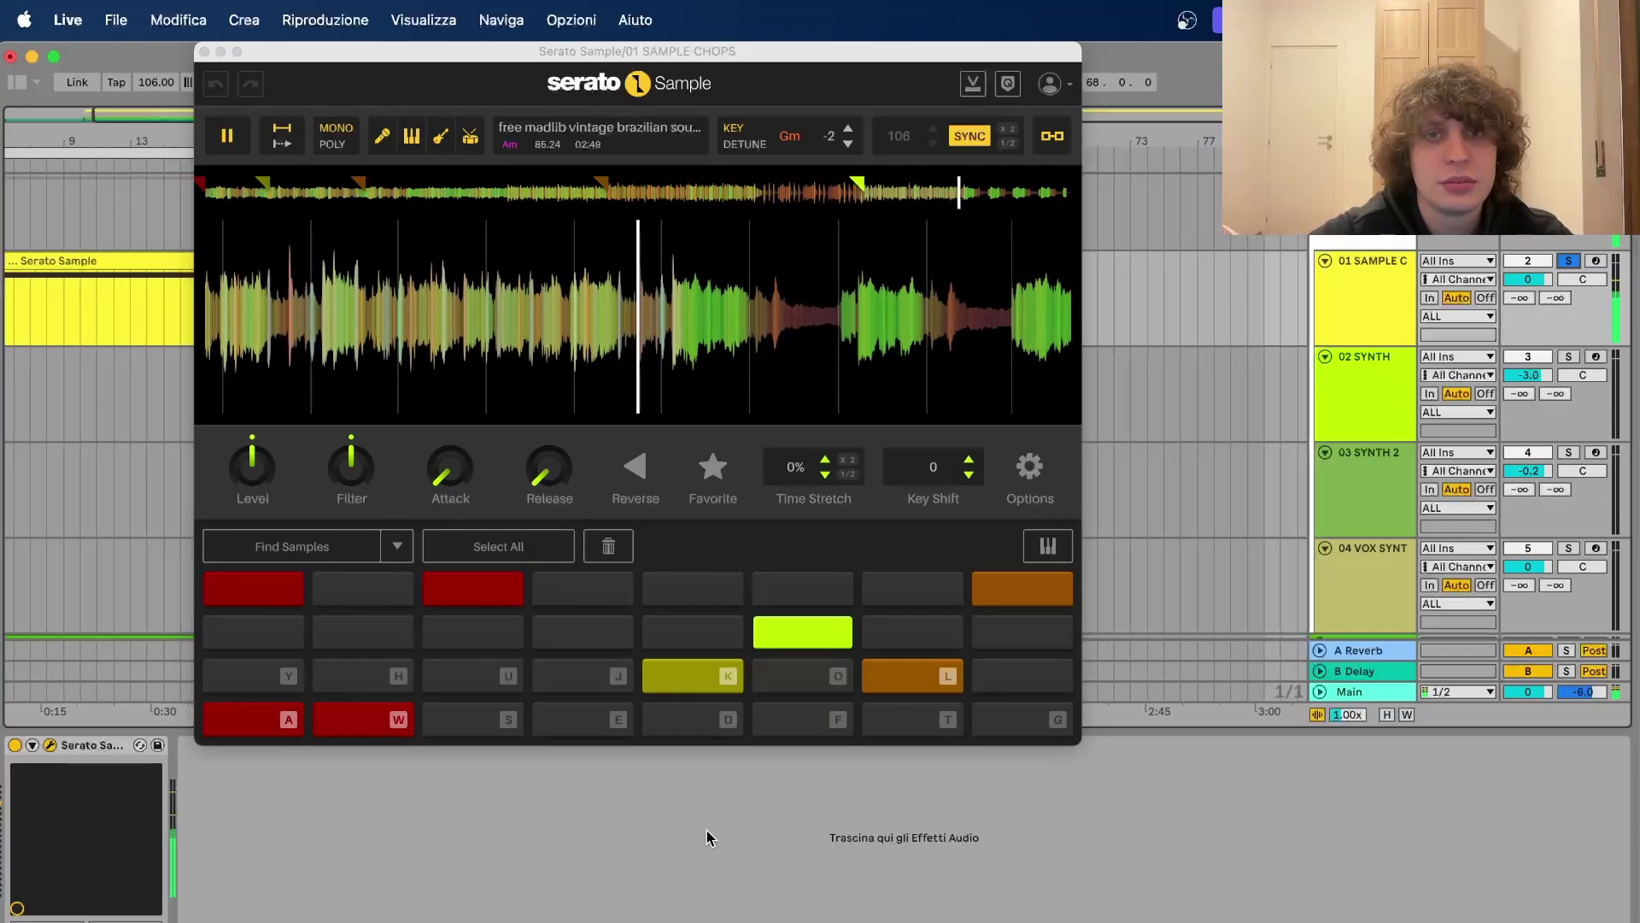
key(super+alt+p)
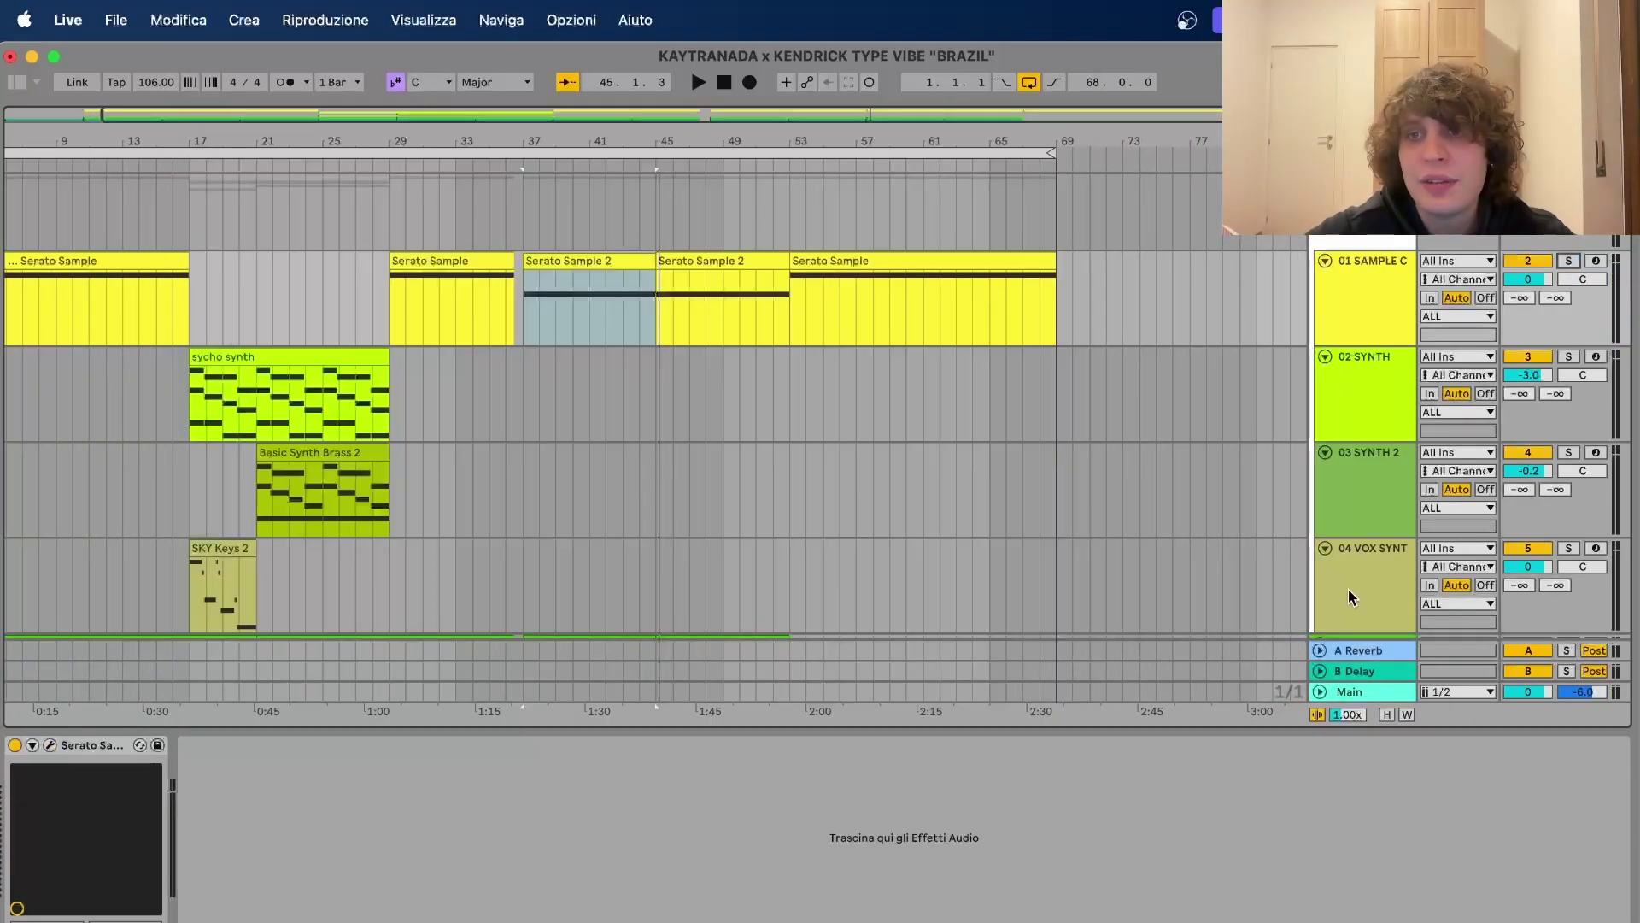
- Inspect the Kickstart 2 and RC-20 Retro Color effects on the ALL group, and collapse the device view to show the full arrangement
scroll(1348, 588, down, 2)
scroll(1345, 610, up, 2)
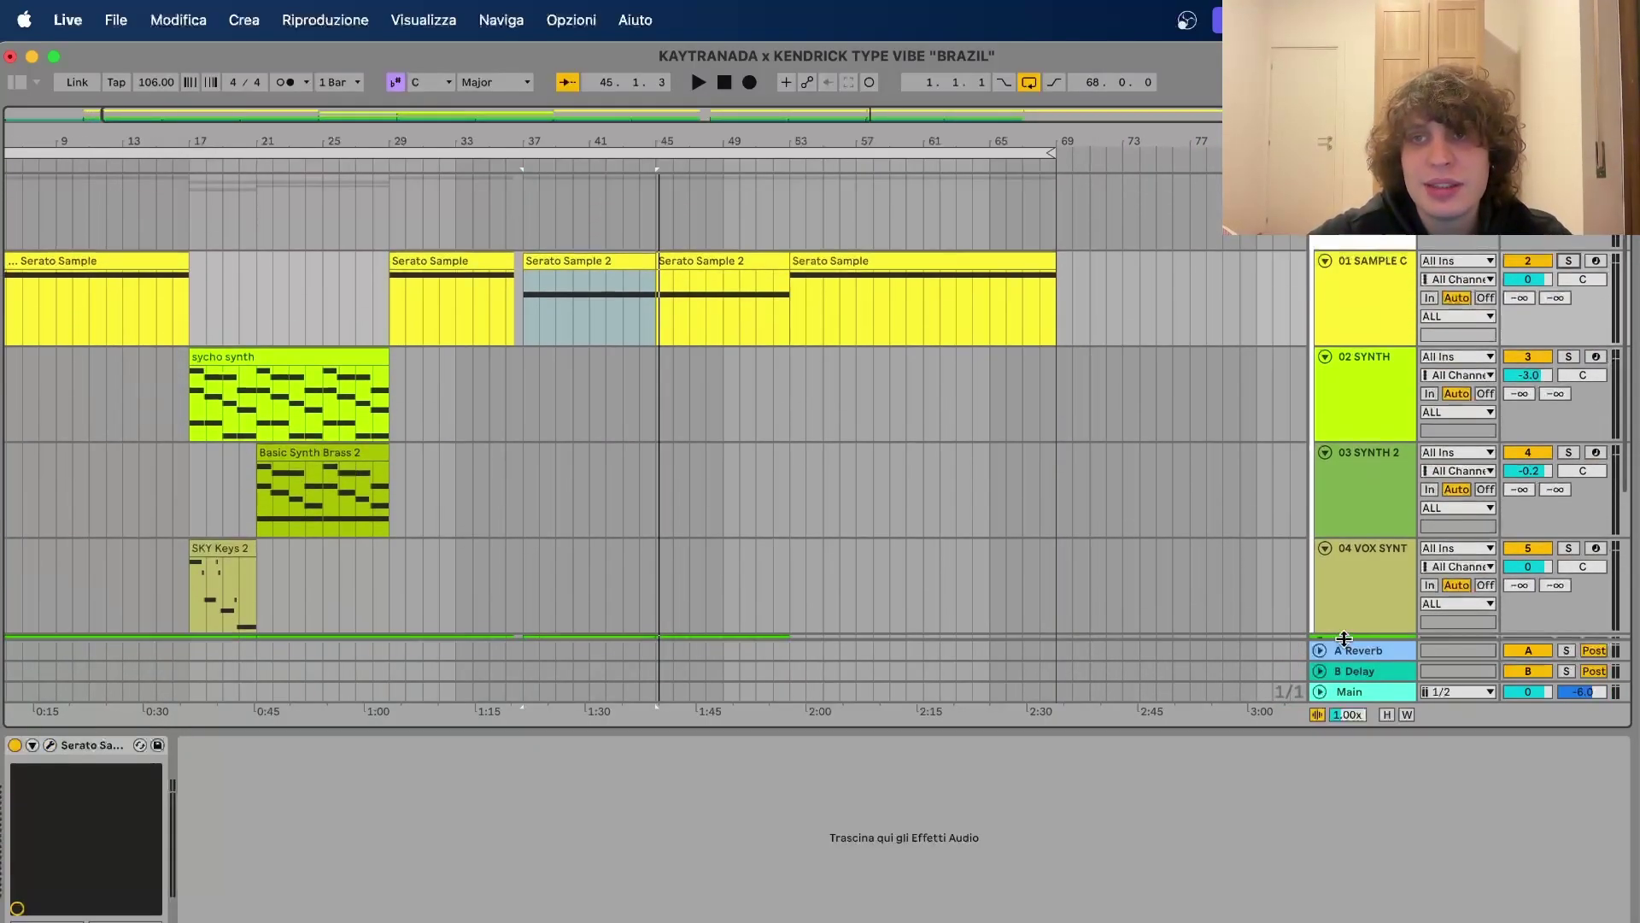
click(1354, 242)
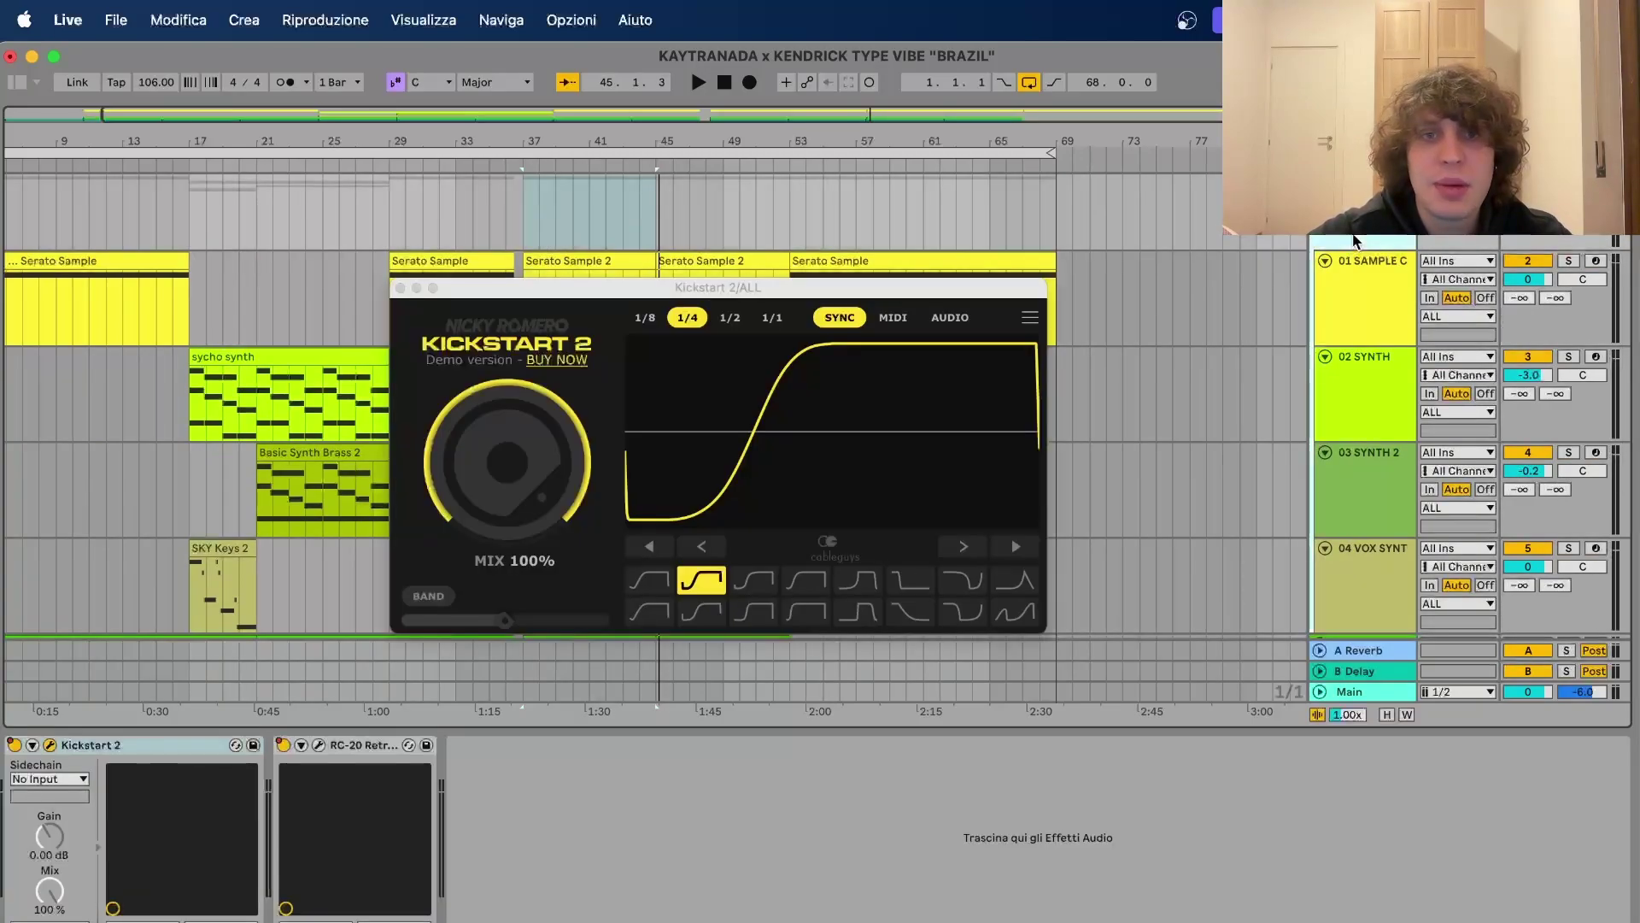
click(561, 292)
drag(562, 292, 542, 196)
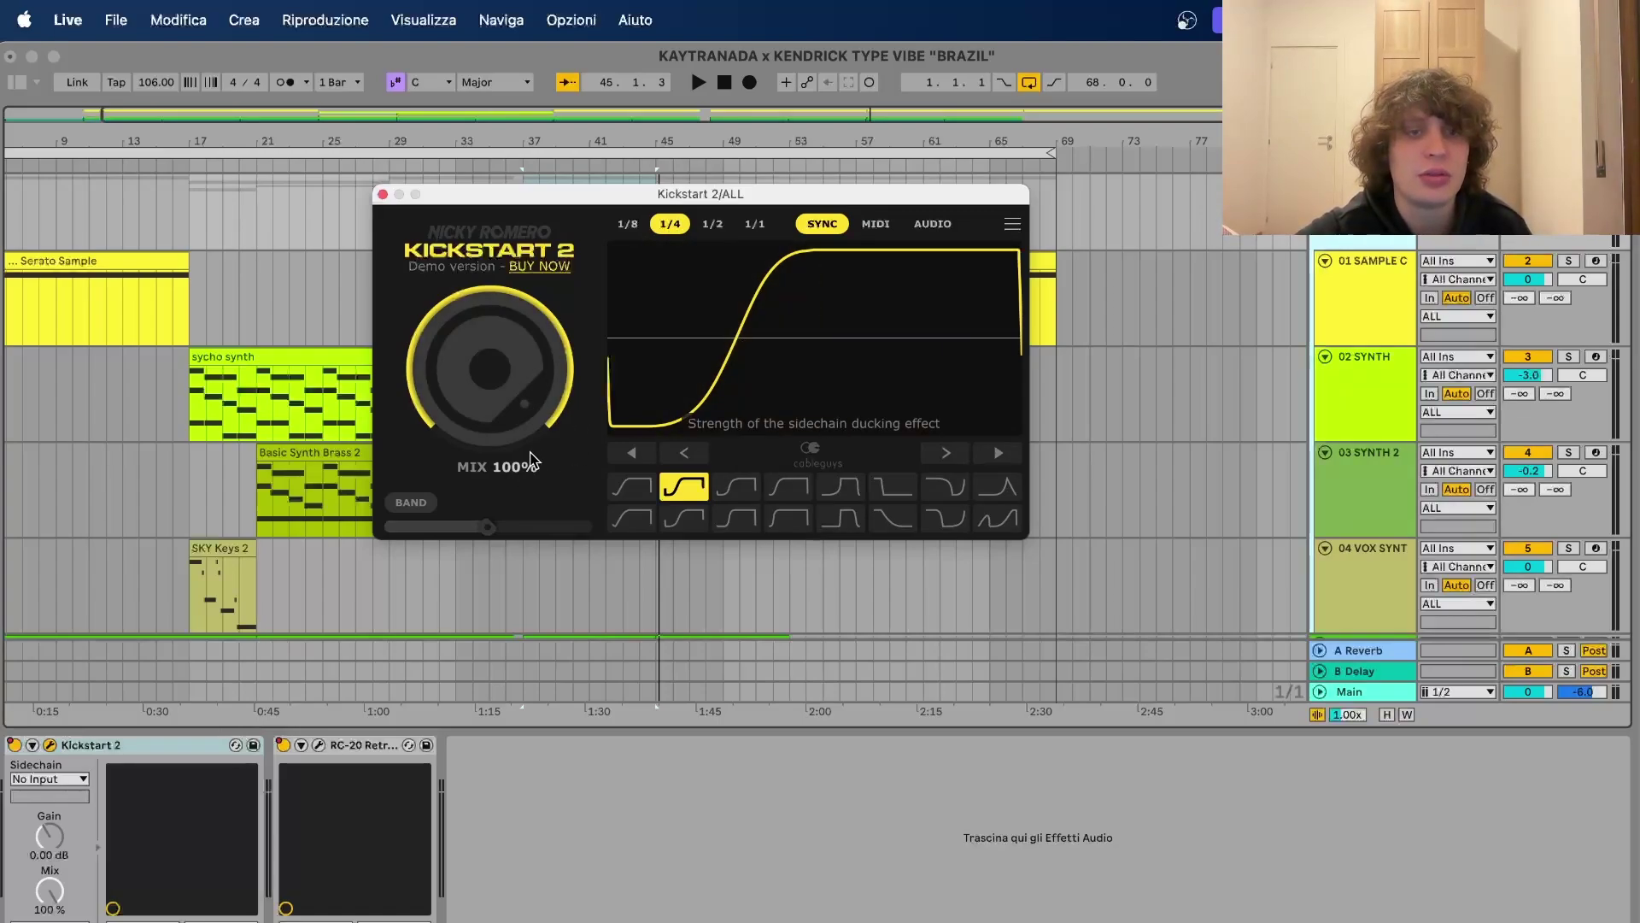
click(318, 745)
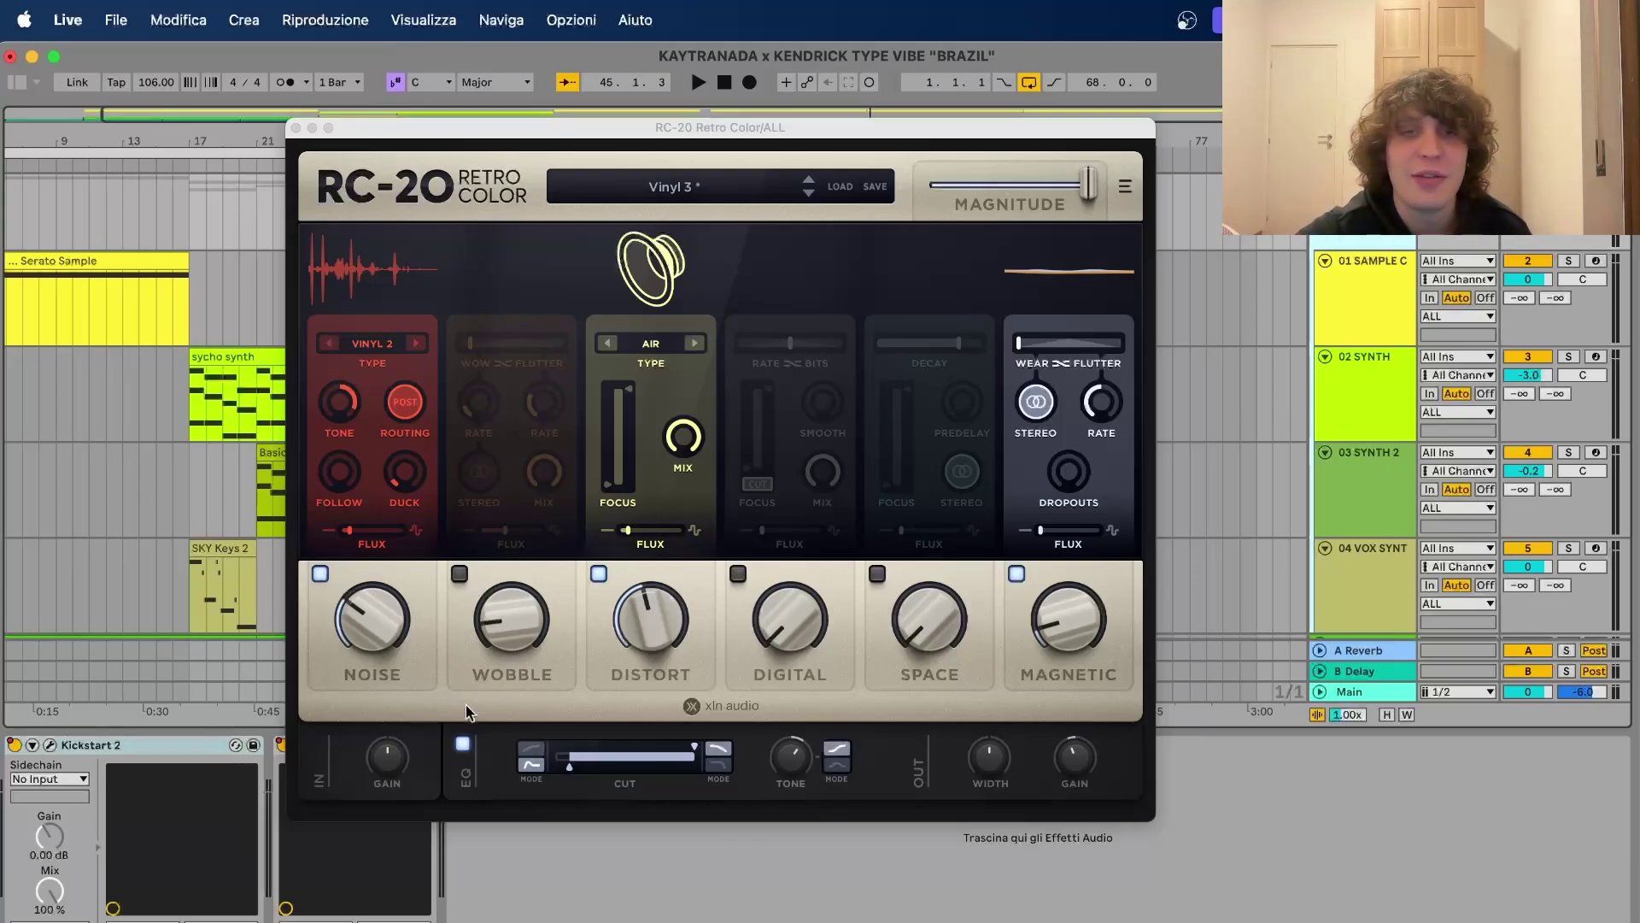
click(297, 128)
scroll(812, 449, down, 5)
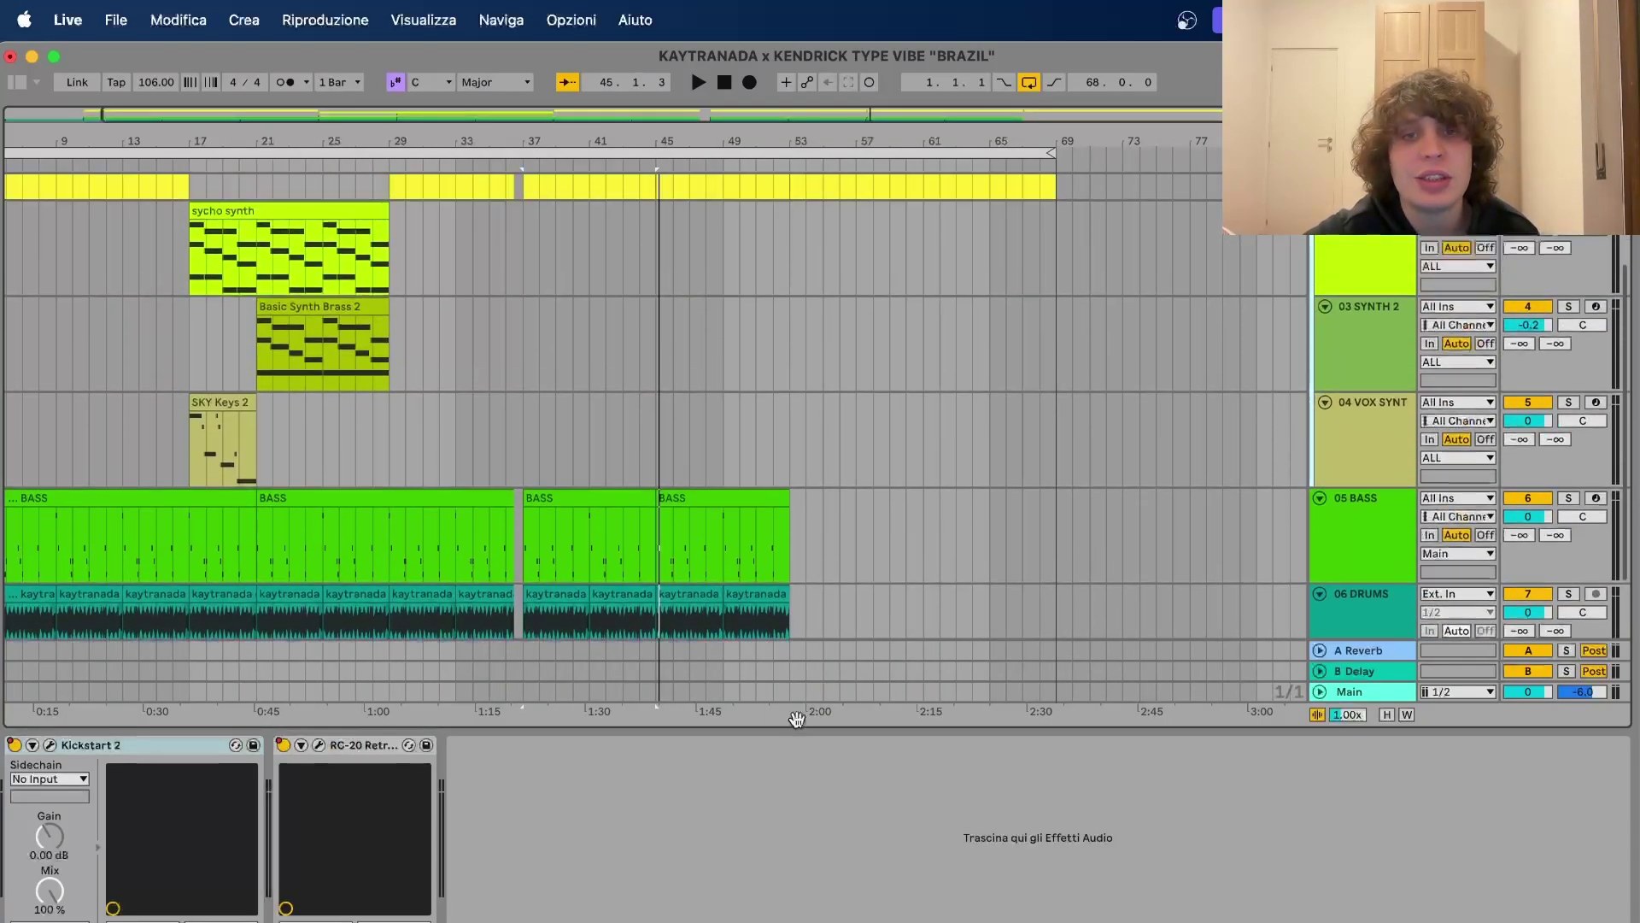
drag(794, 731, 793, 919)
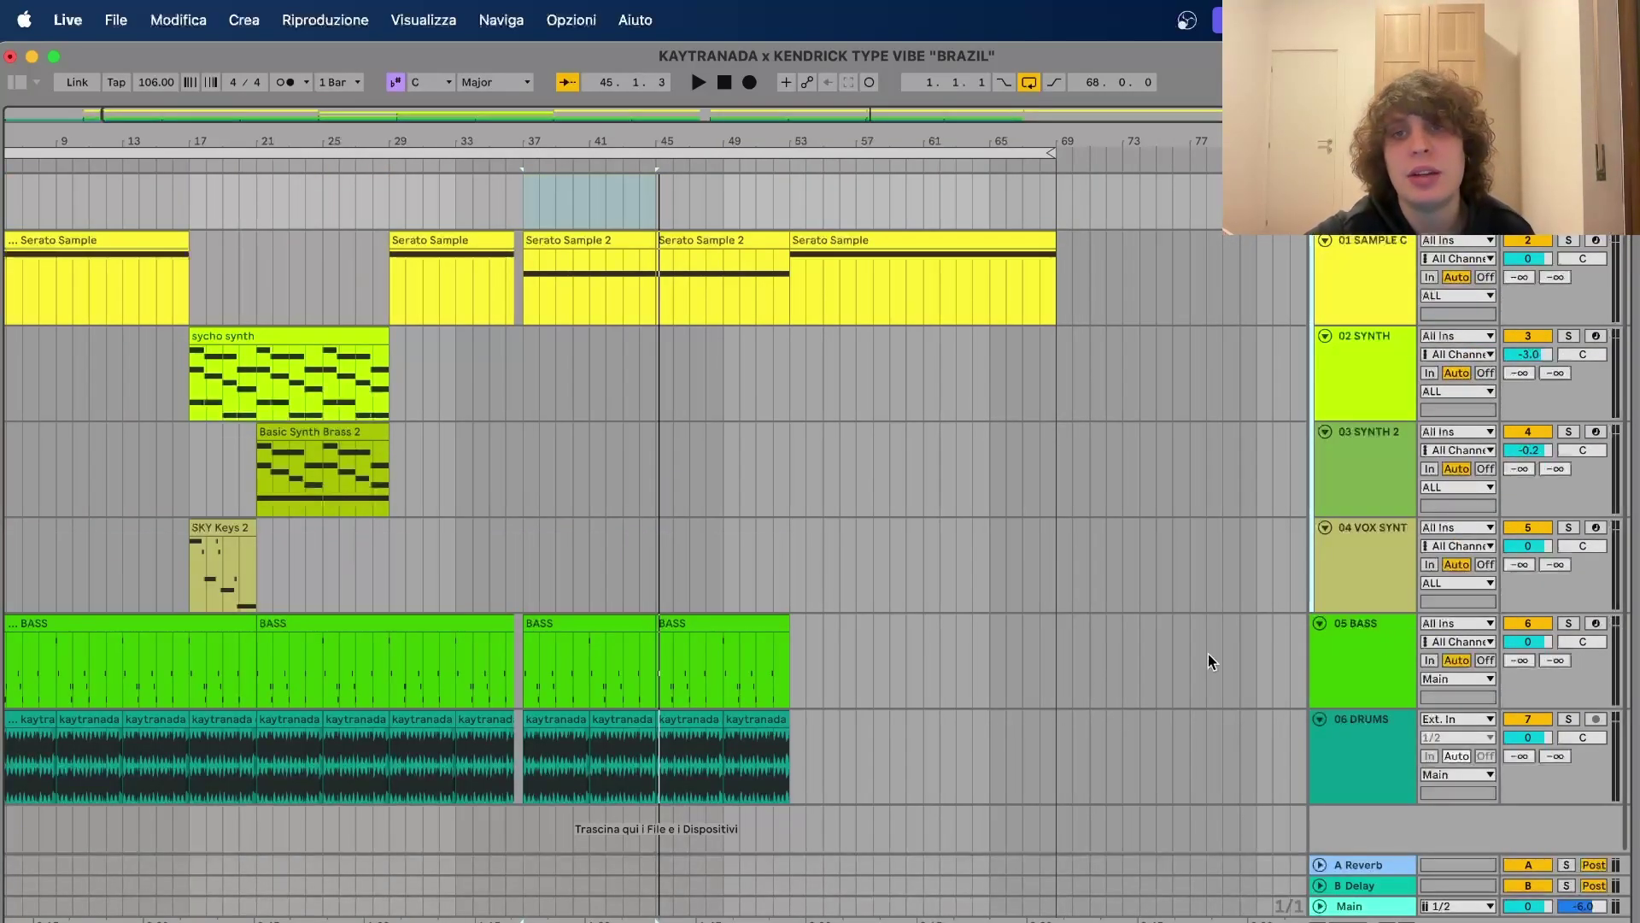